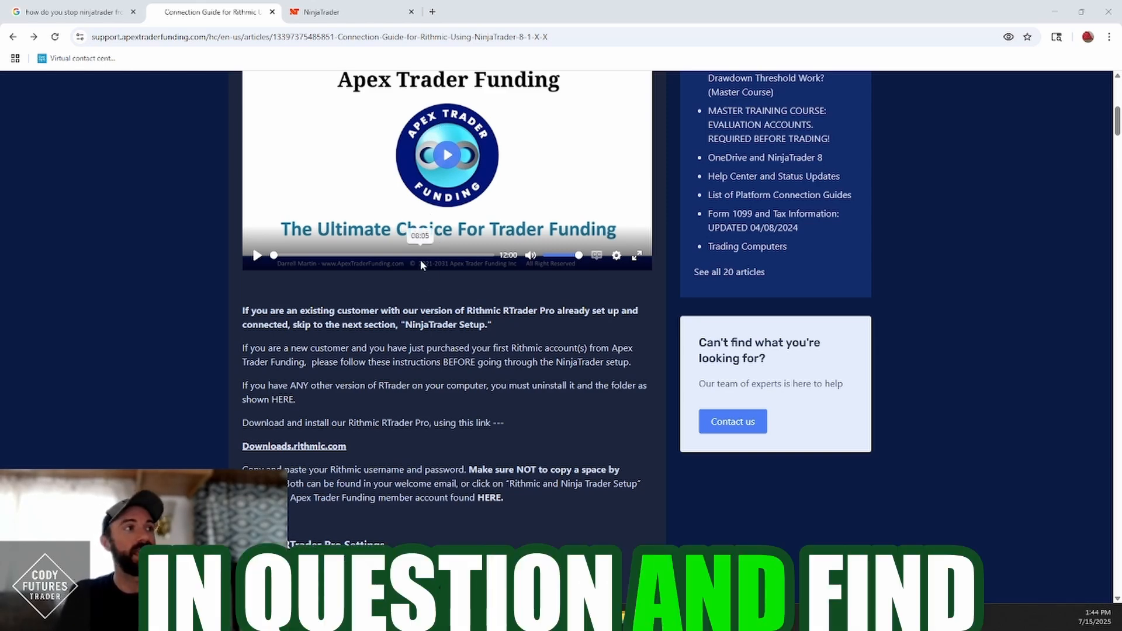
Download the Rithmic RTrader Pro installer from the Downloads.rithmic.com link in the connection guide and set rtraderpro-Apex (1).msi to open.
scroll(420, 260, "up", 5)
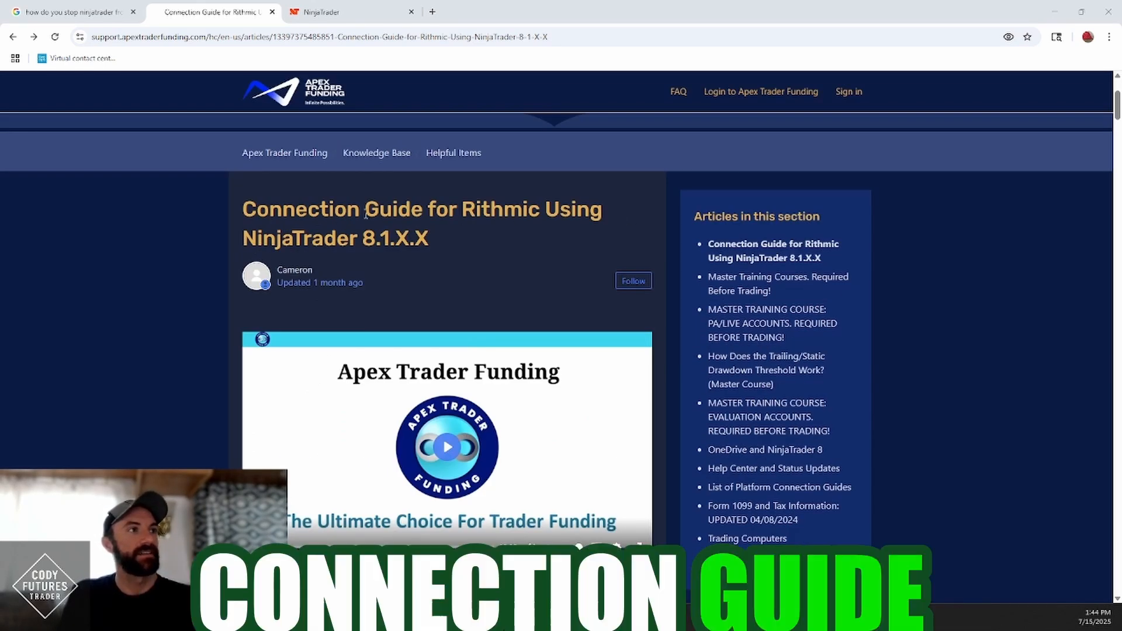
scroll(366, 214, "down", 7)
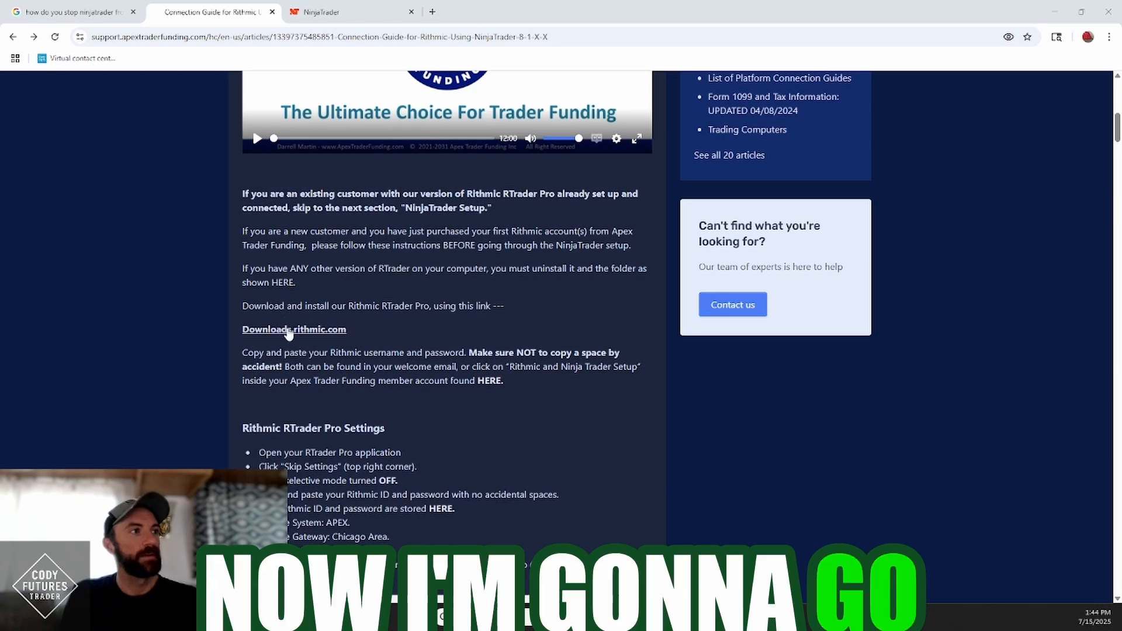
left_click(289, 330)
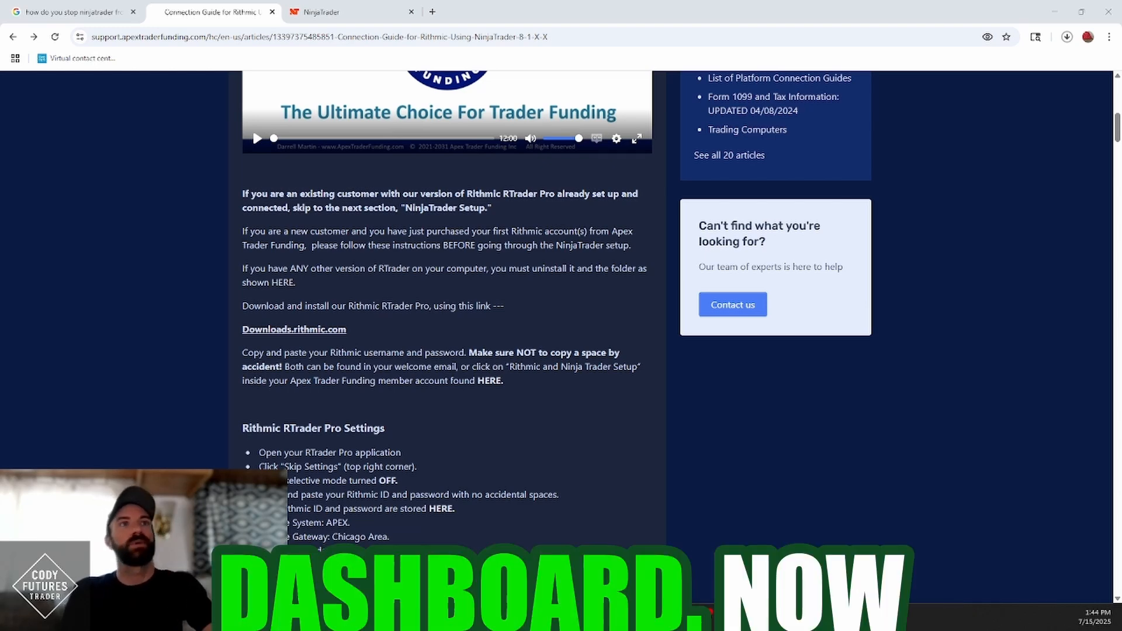
left_click(1082, 13)
left_click(651, 70)
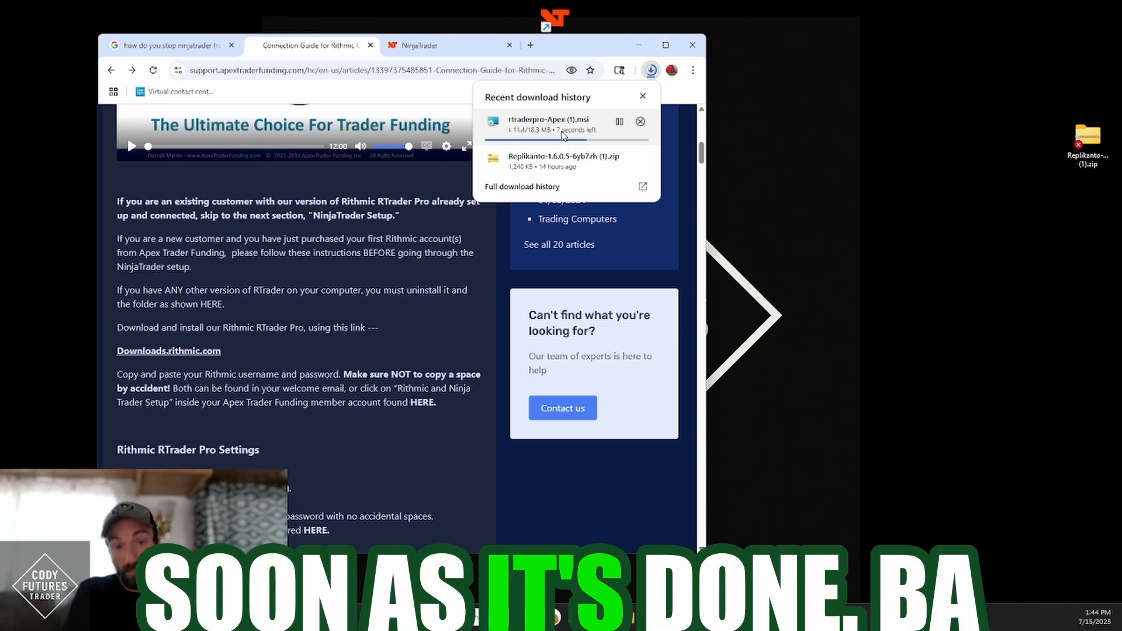
left_click(562, 133)
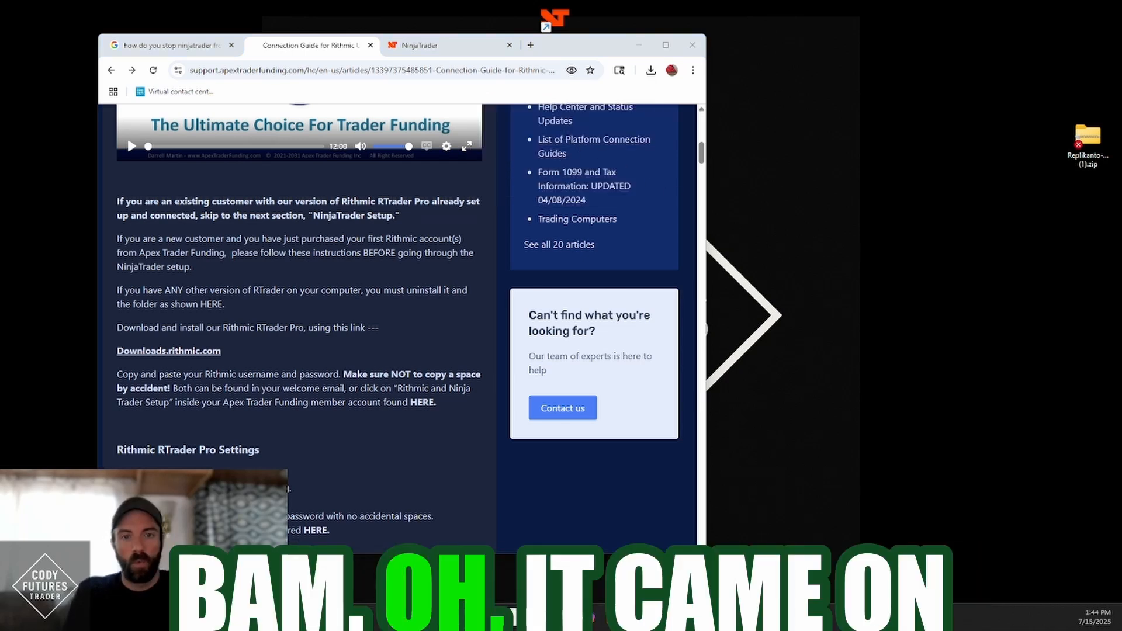
Repair the Rithmic Trader Pro 17.70.0.1 installation and close the setup wizard with launching the program enabled.
left_click_drag(660, 630, 565, 242)
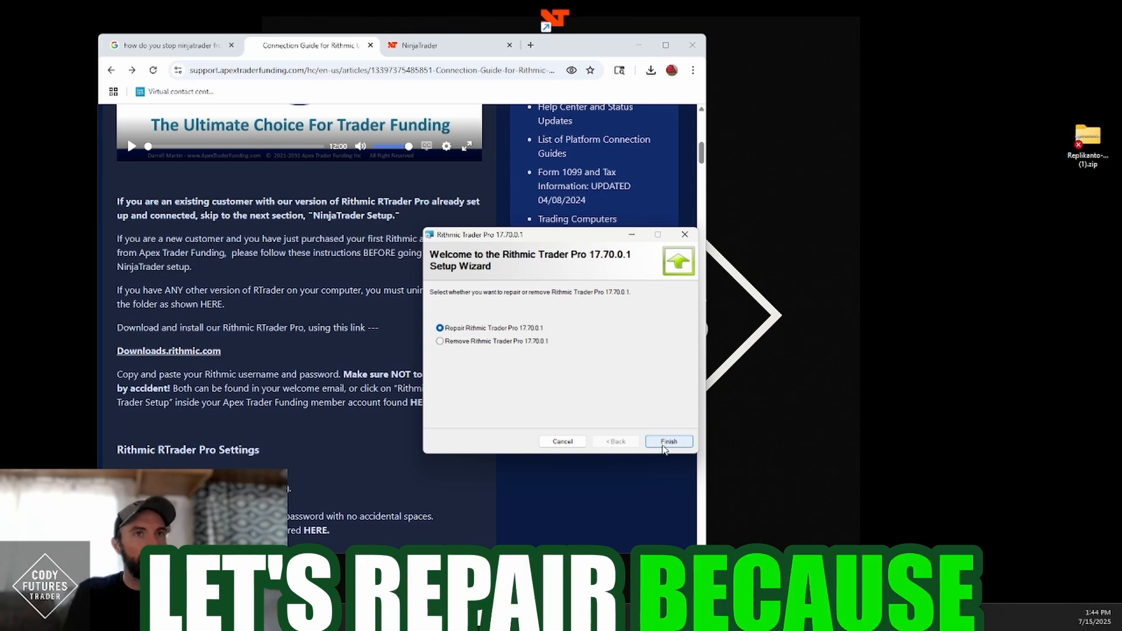
left_click(664, 445)
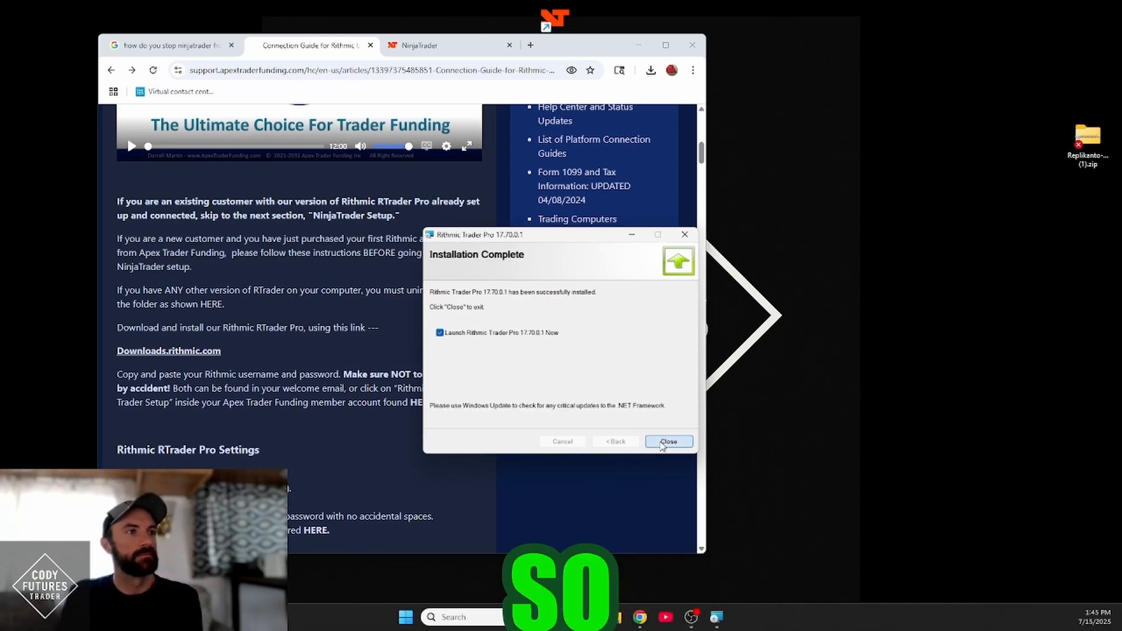
left_click(663, 444)
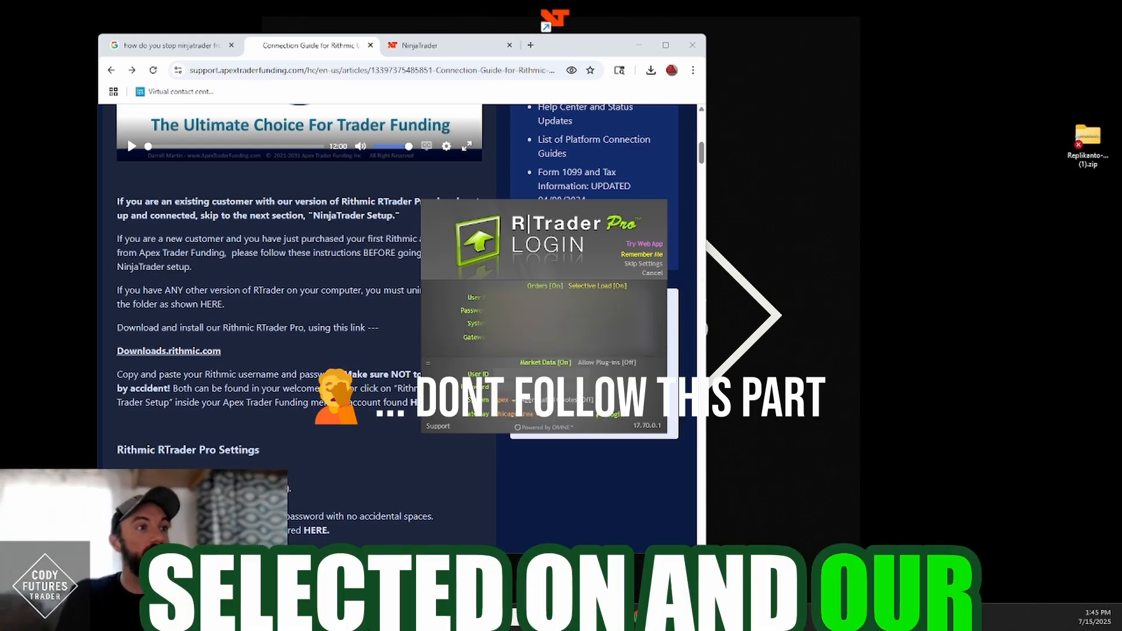
Turn on Allow Plugins in the RTrader Pro login window, keep the saved login details and log in.
left_click(605, 364)
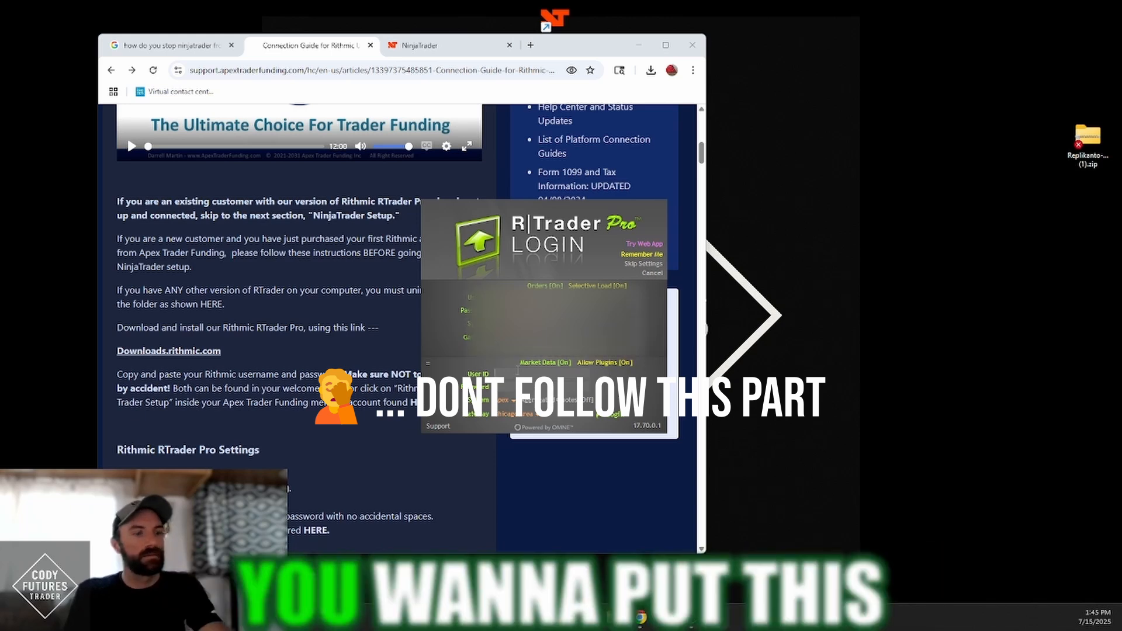
left_click(638, 256)
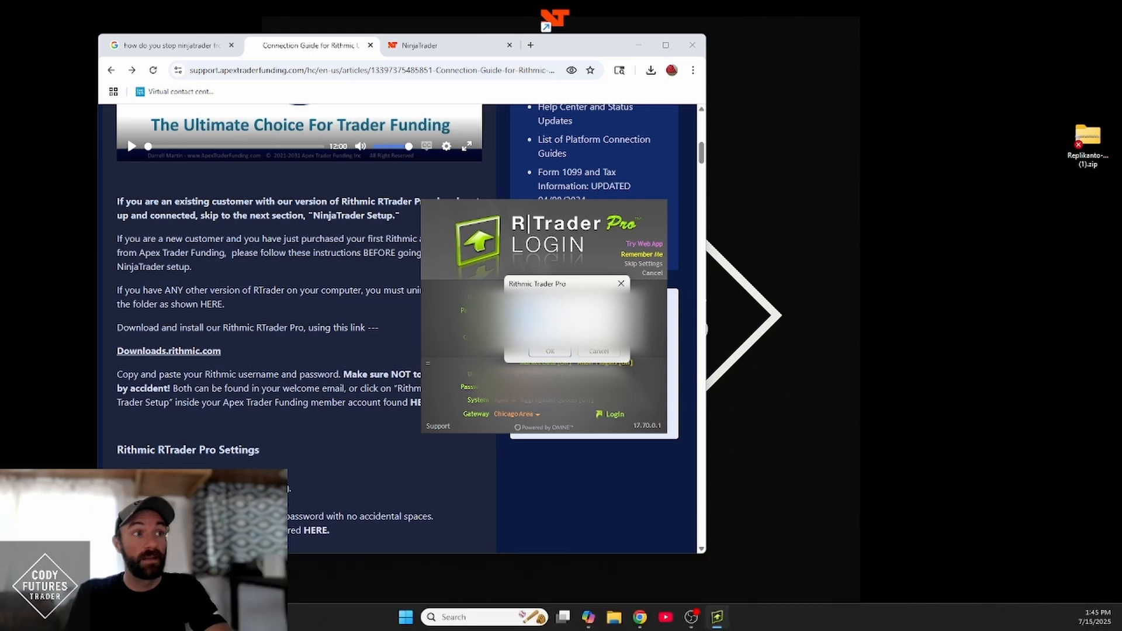
left_click(605, 353)
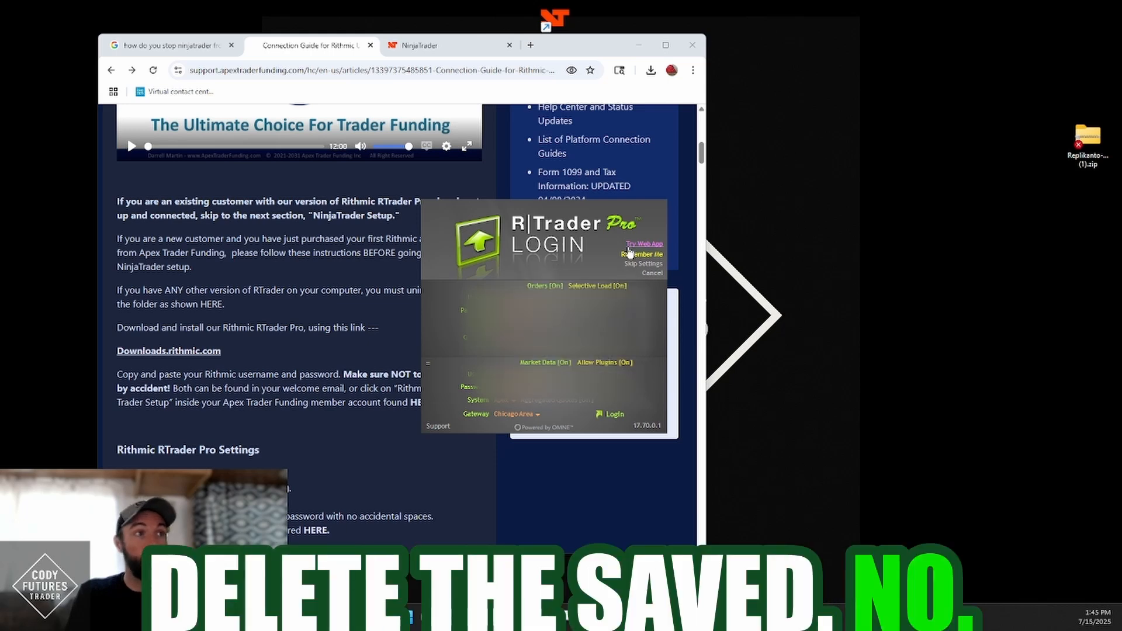
left_click(604, 418)
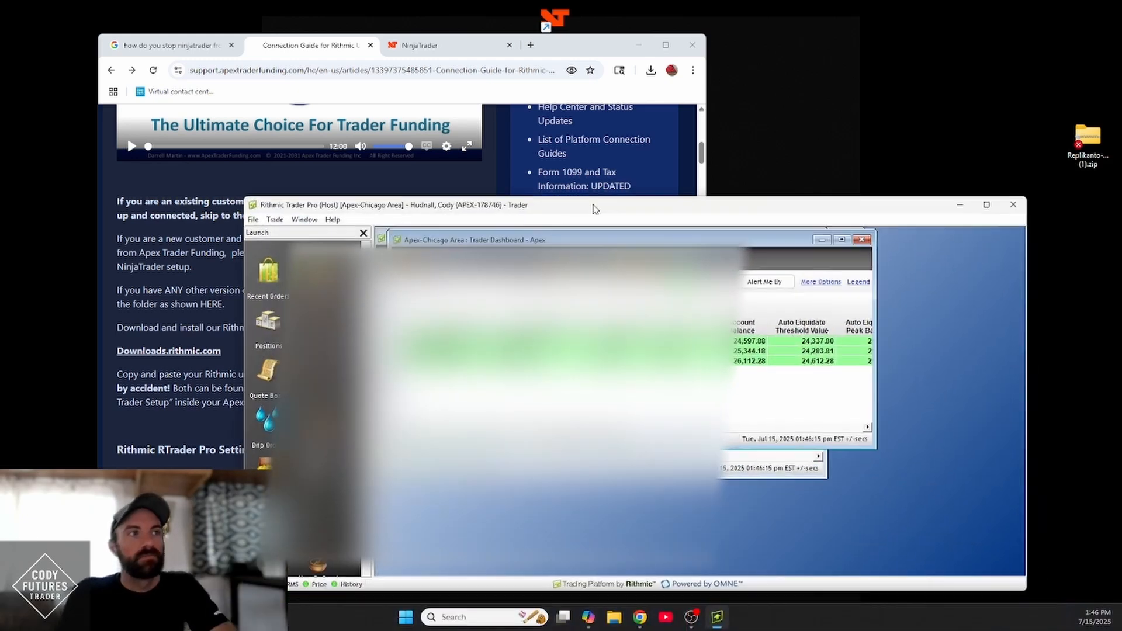
Minimize the Rithmic Trader Pro window, maximize the browser and switch to the NinjaTrader account page.
left_click_drag(595, 209, 565, 127)
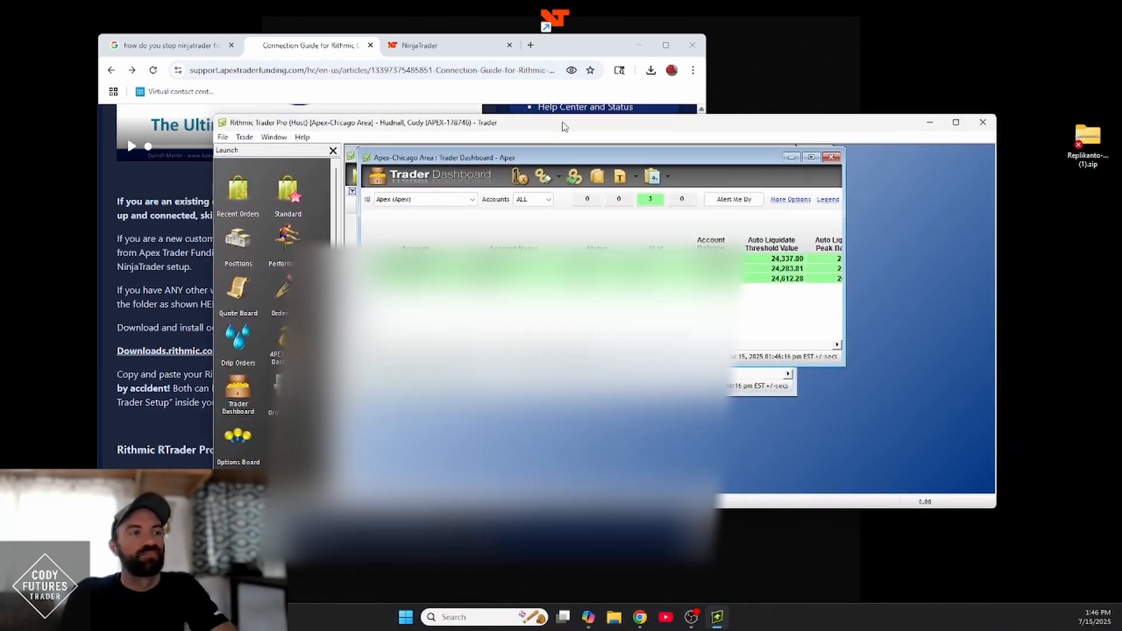
left_click(931, 124)
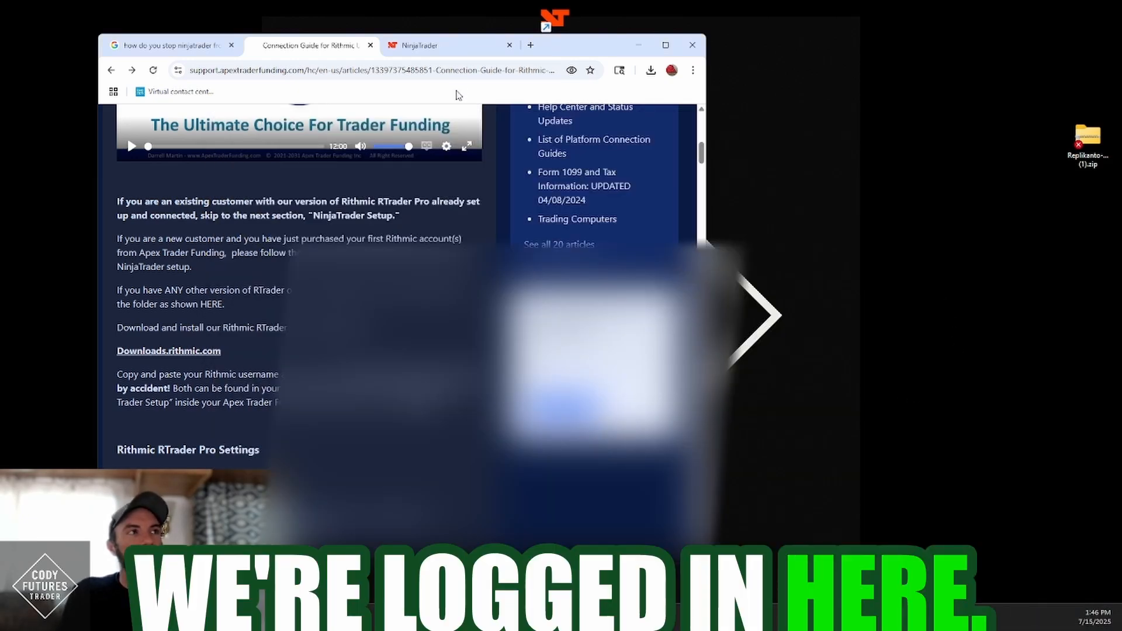
left_click(666, 45)
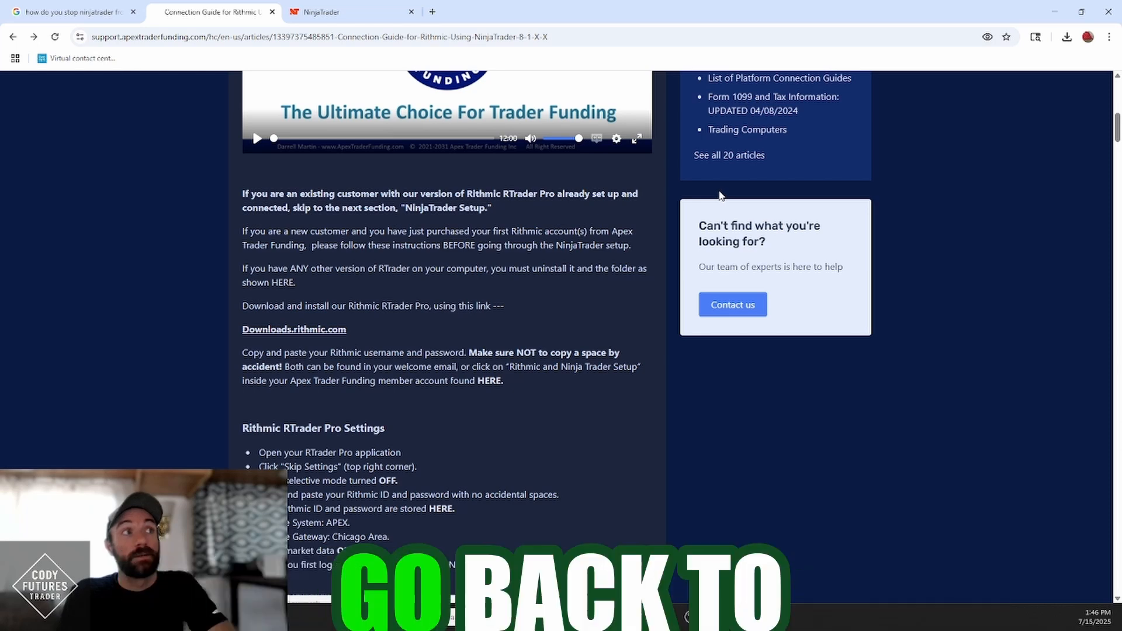
left_click(353, 13)
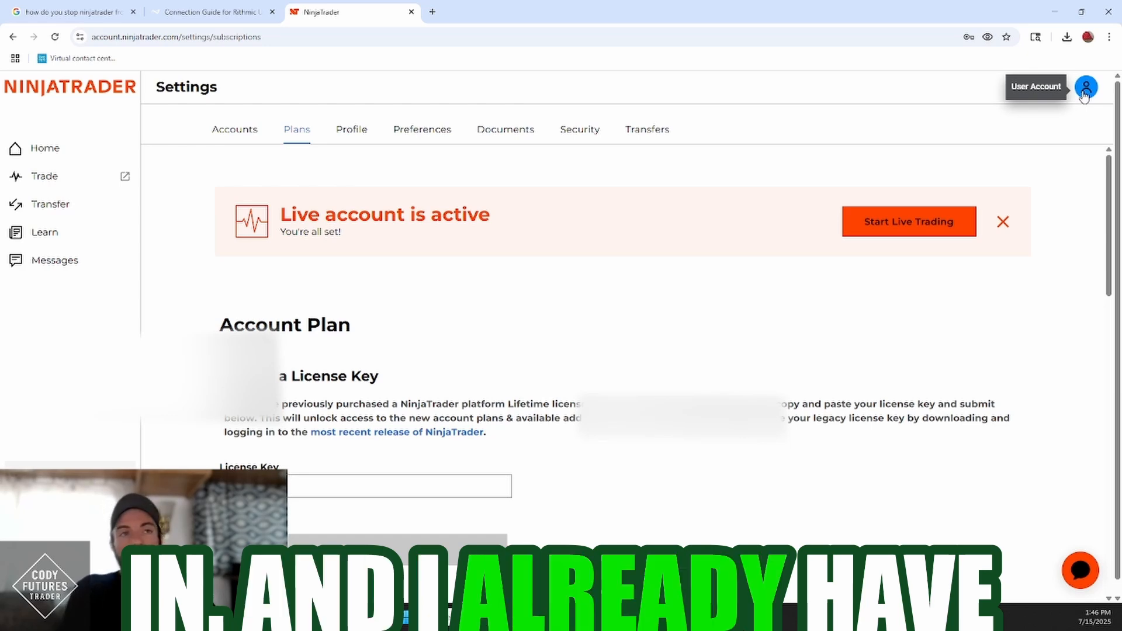
Import the platform license key by pasting it under Account Plan in the NinjaTrader account's plan settings.
left_click(1087, 89)
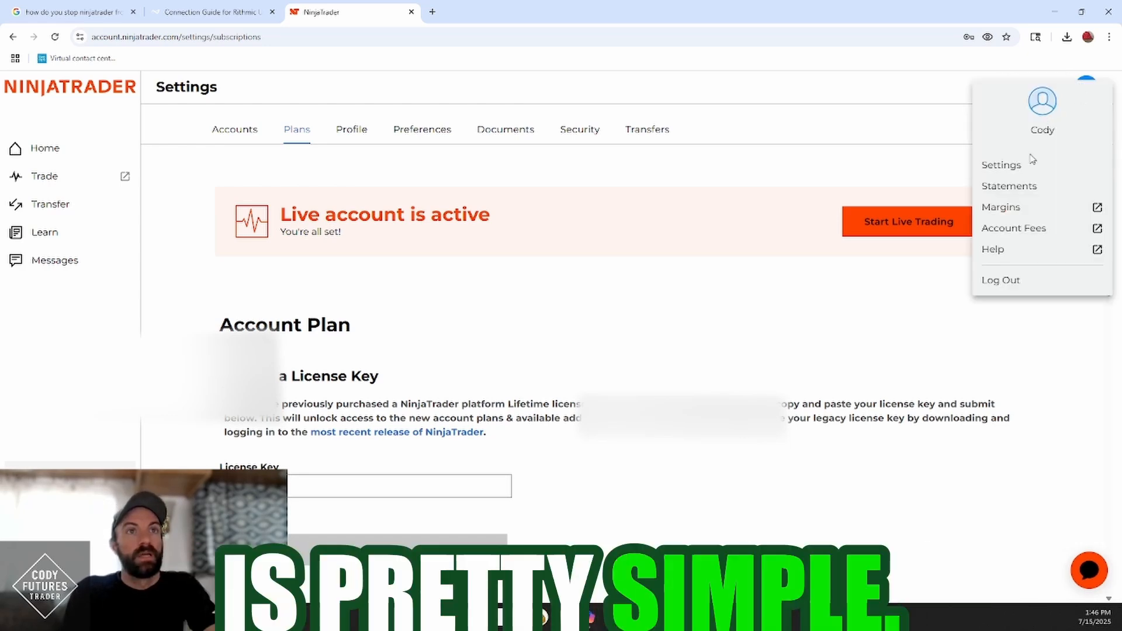
left_click(1001, 166)
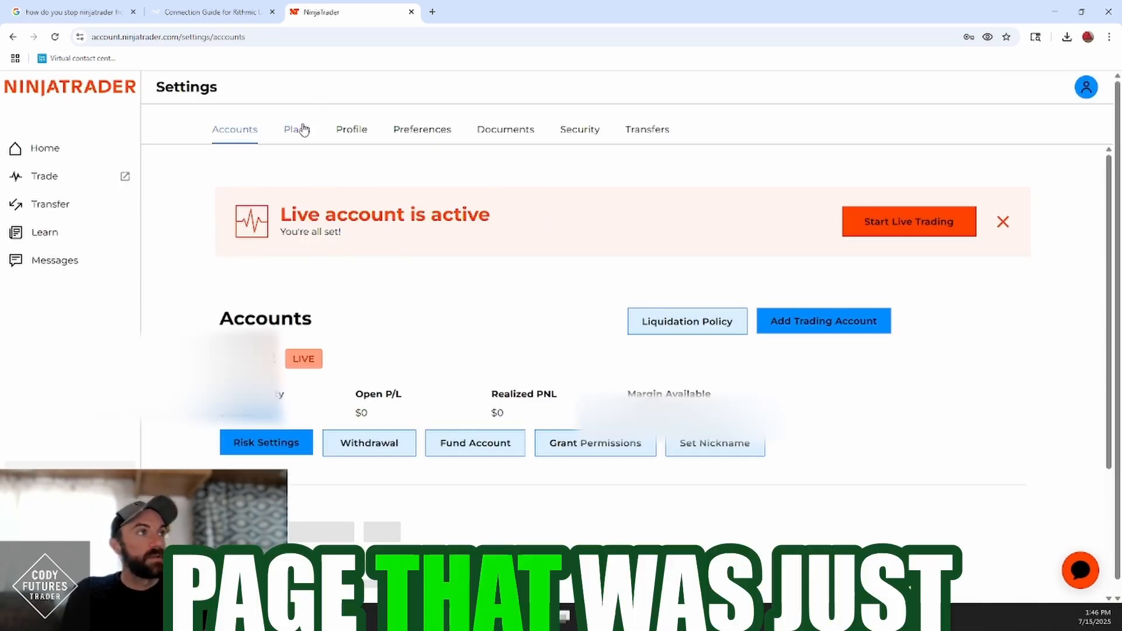
left_click(298, 129)
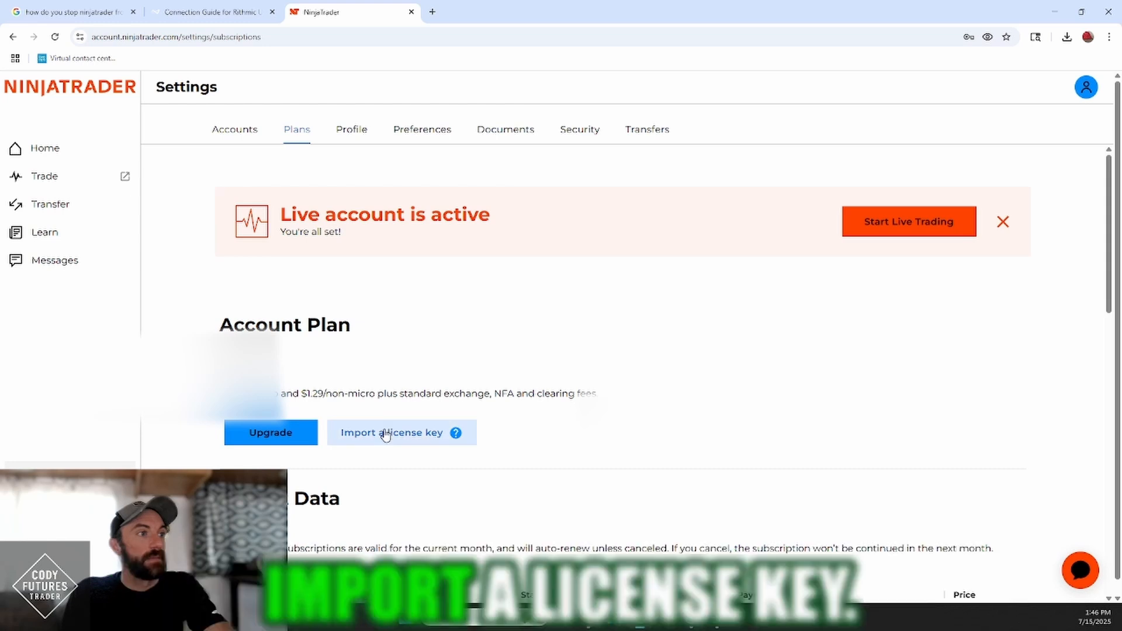
left_click(386, 434)
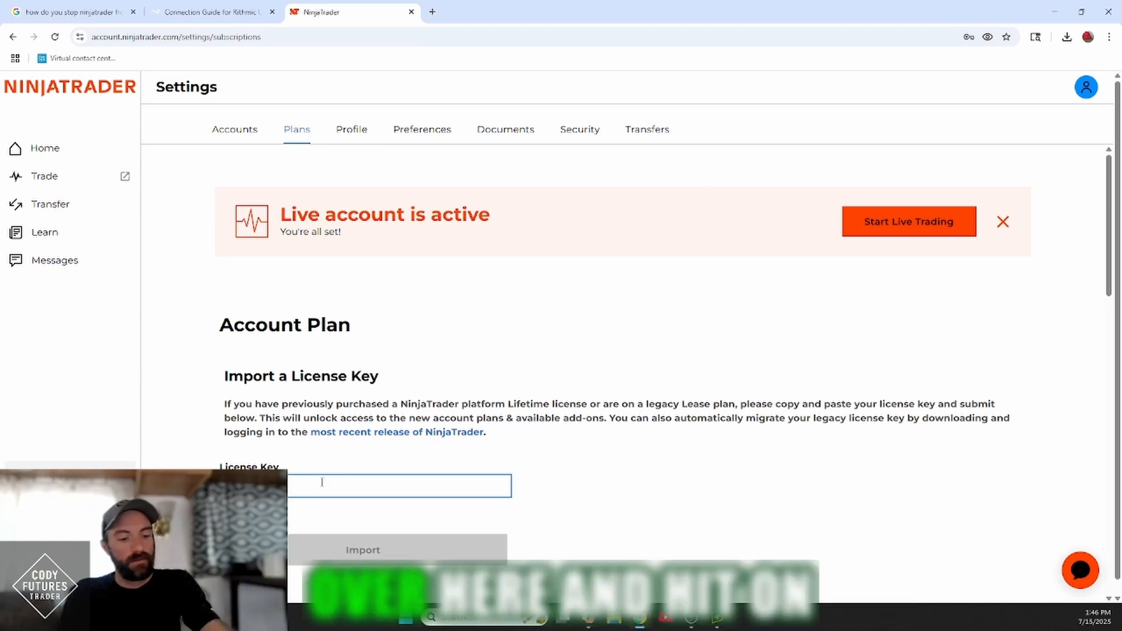
key("ctrl+v")
left_click(432, 551)
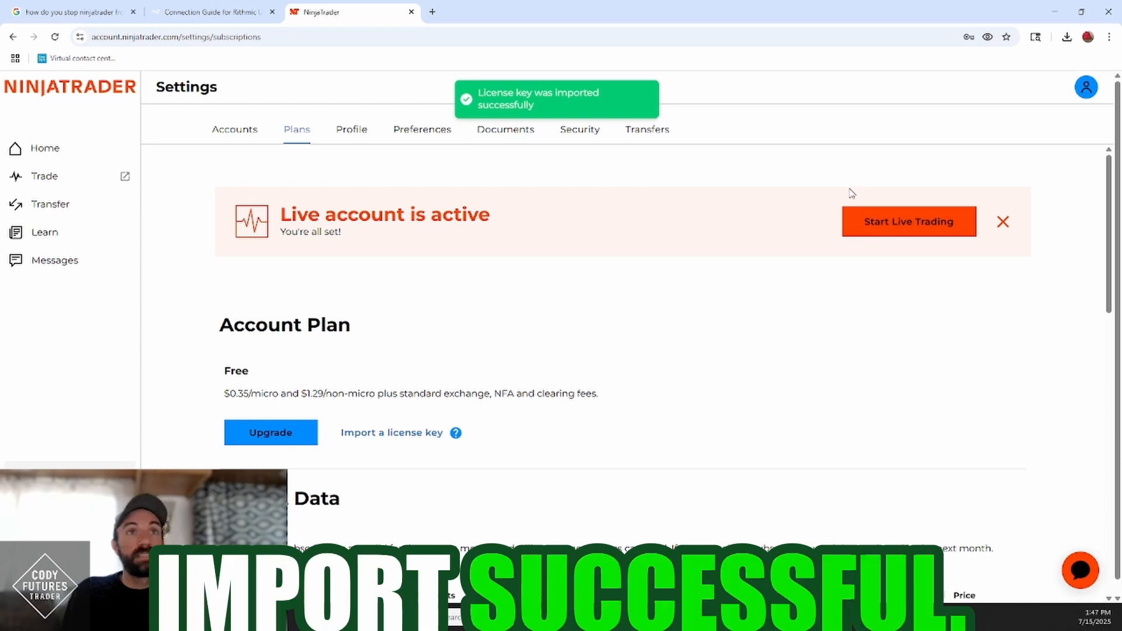
Minimize the browser, launch the NinjaTrader desktop platform and sign in with Google.
left_click(1055, 11)
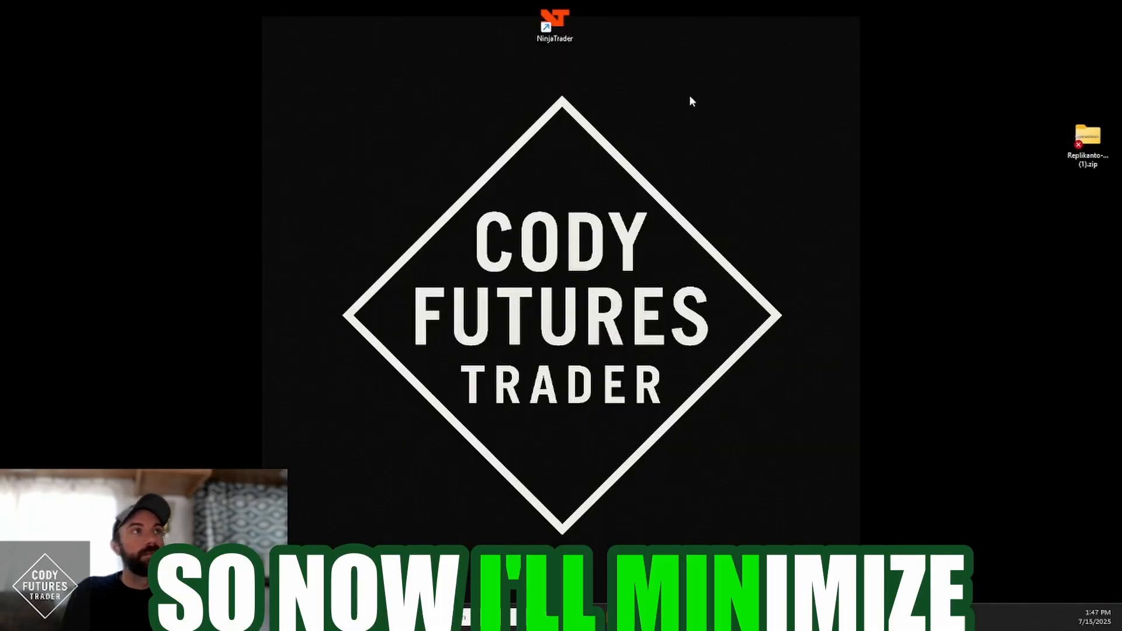
left_click(563, 35)
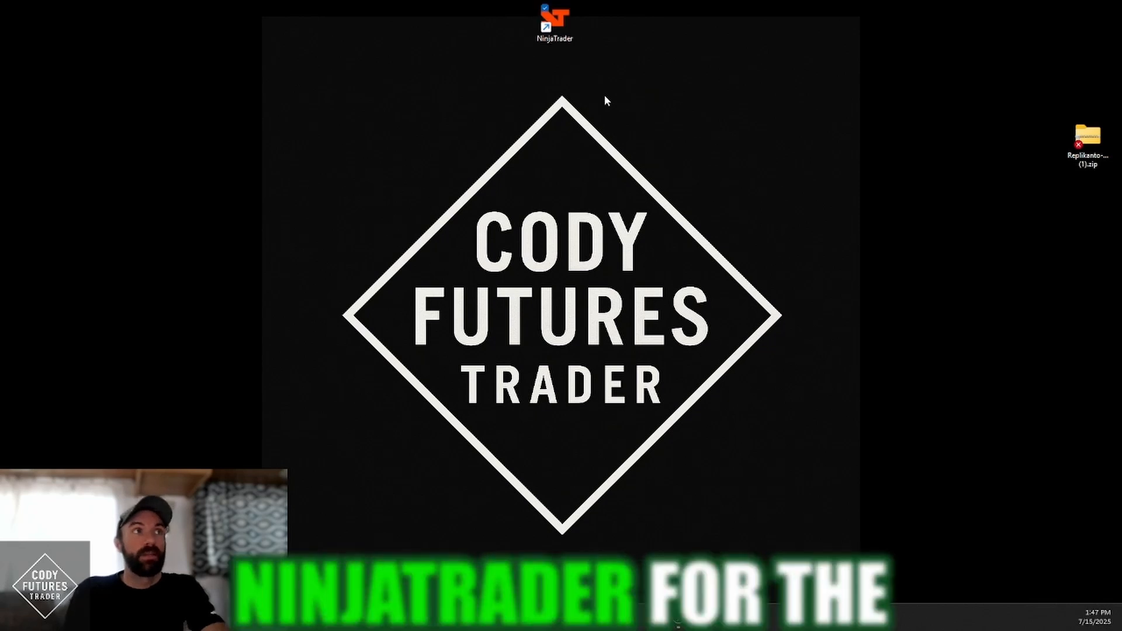
left_click(568, 396)
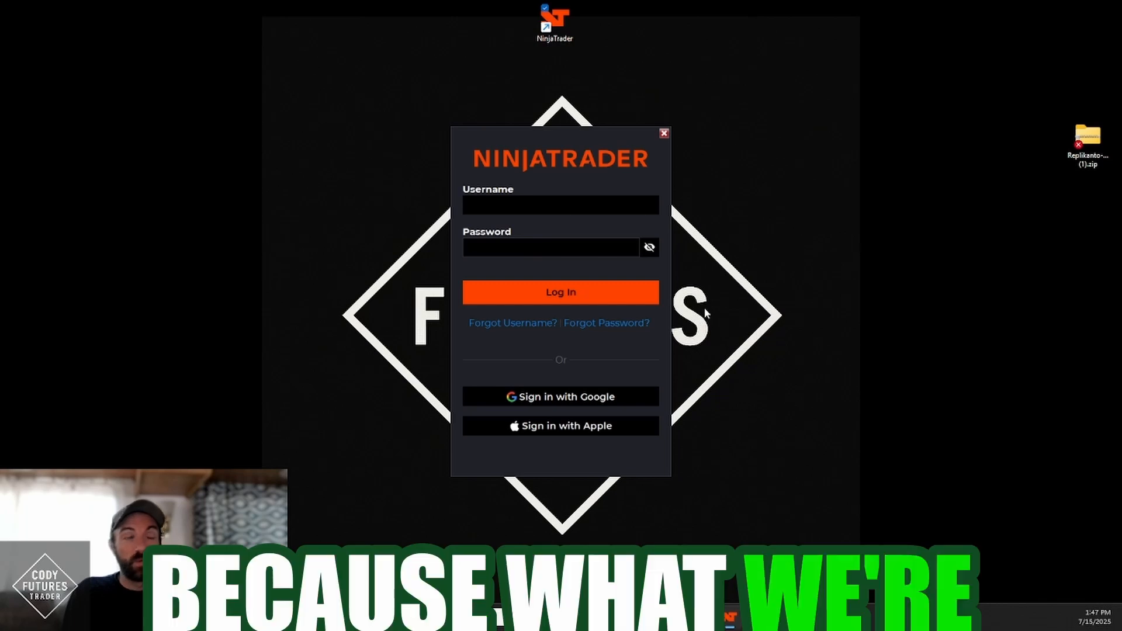
left_click(695, 382)
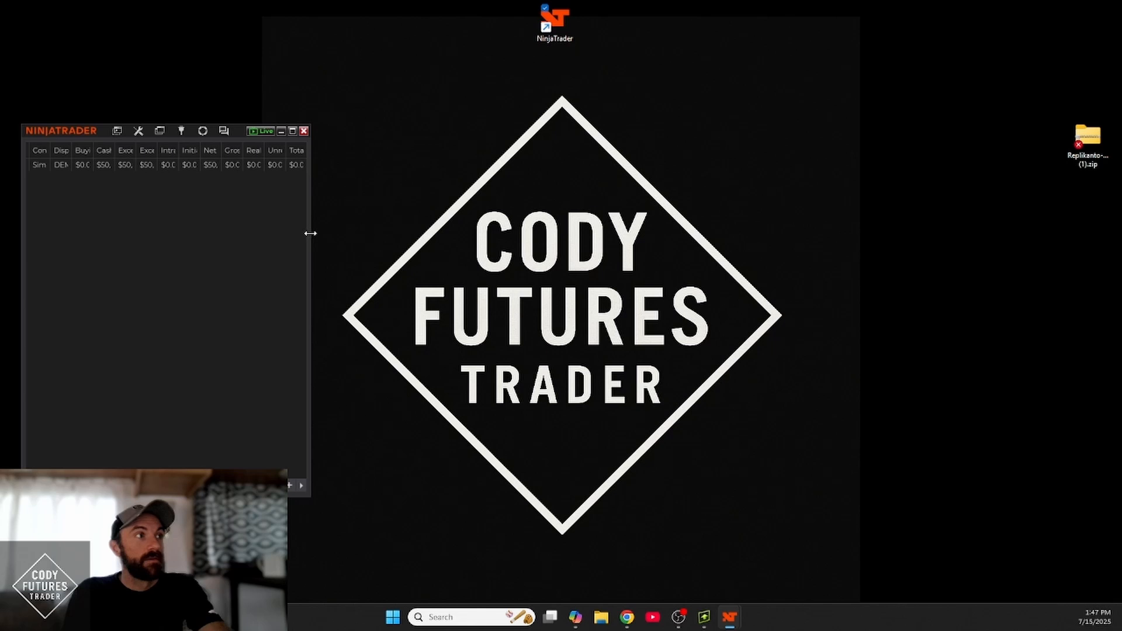
Widen the NinjaTrader control window, enable Multi-provider in the general settings and accept the restart notice.
left_click_drag(311, 233, 570, 236)
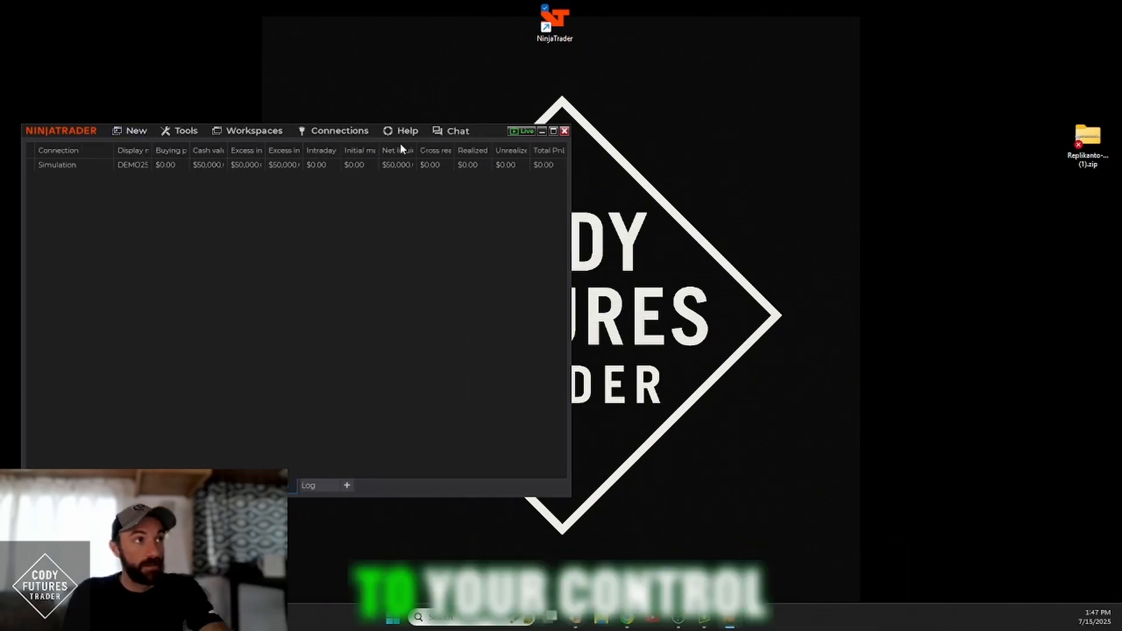
left_click(179, 131)
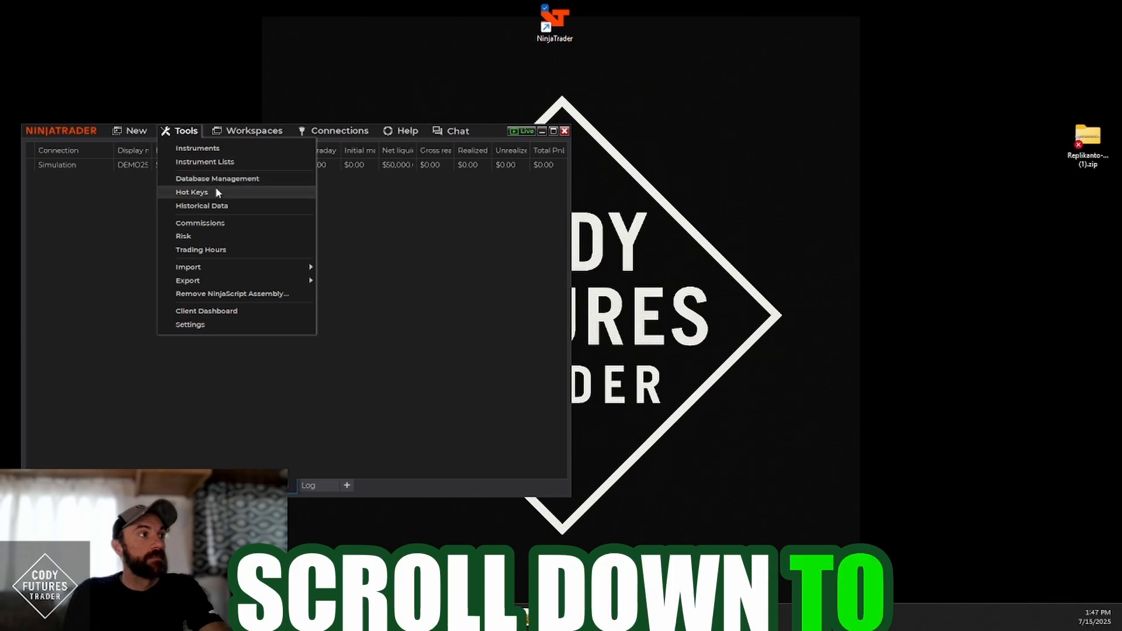
left_click(234, 324)
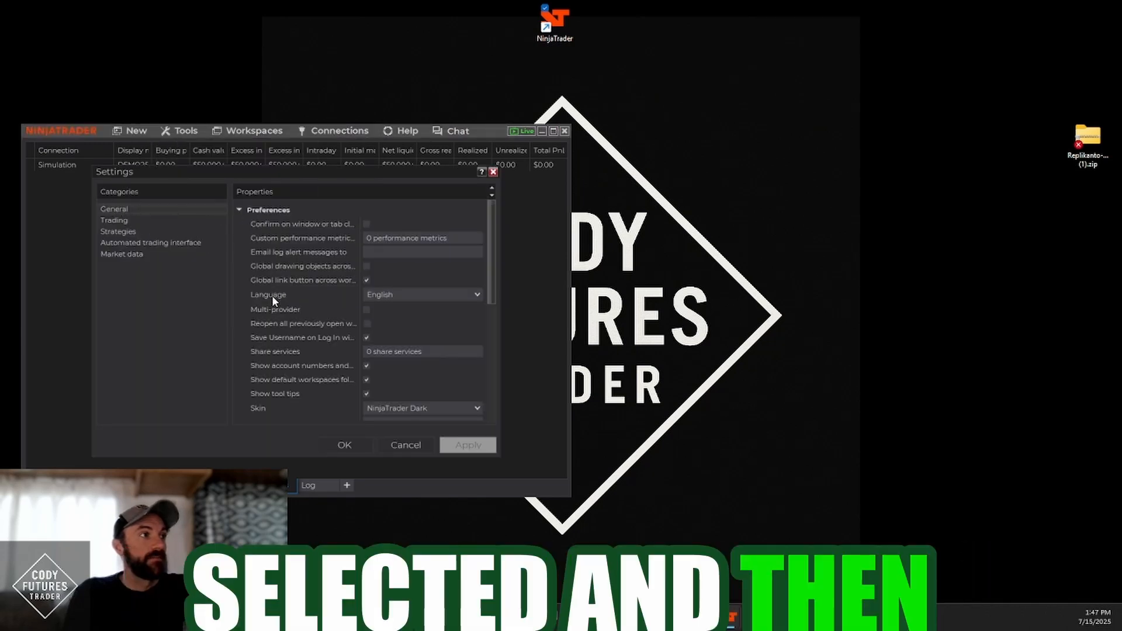
left_click(367, 309)
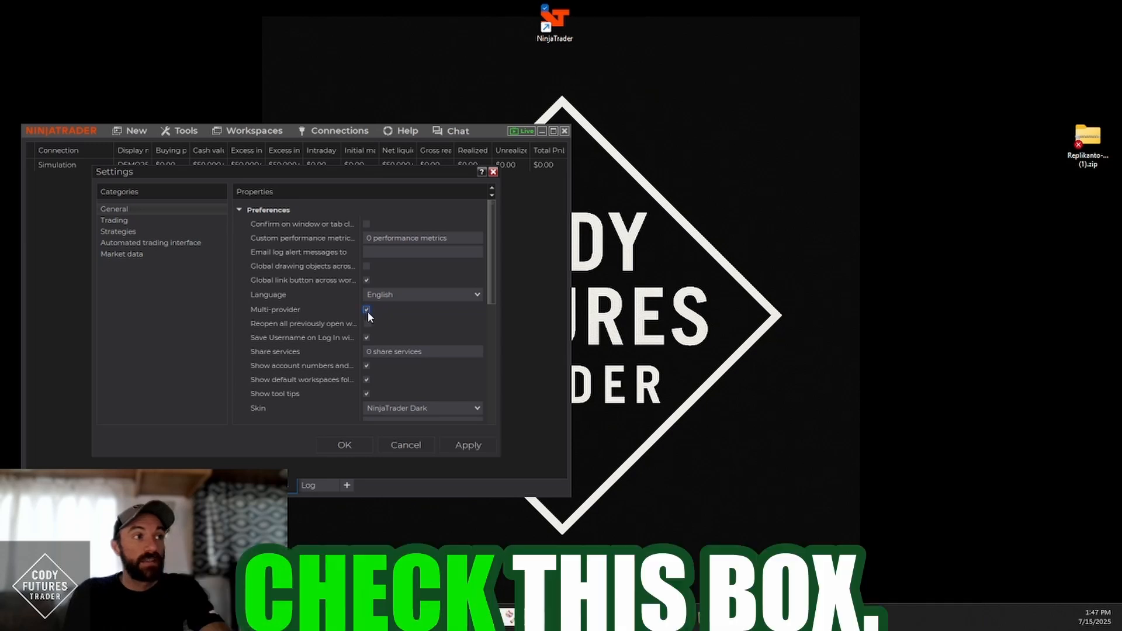
left_click(473, 444)
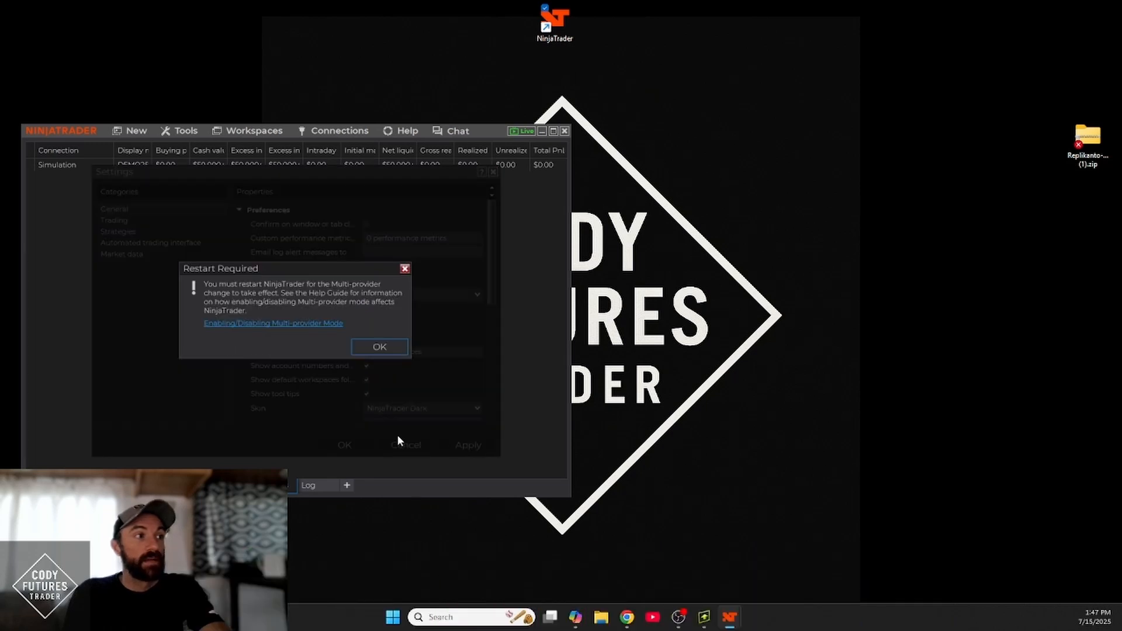
left_click(364, 345)
left_click(364, 445)
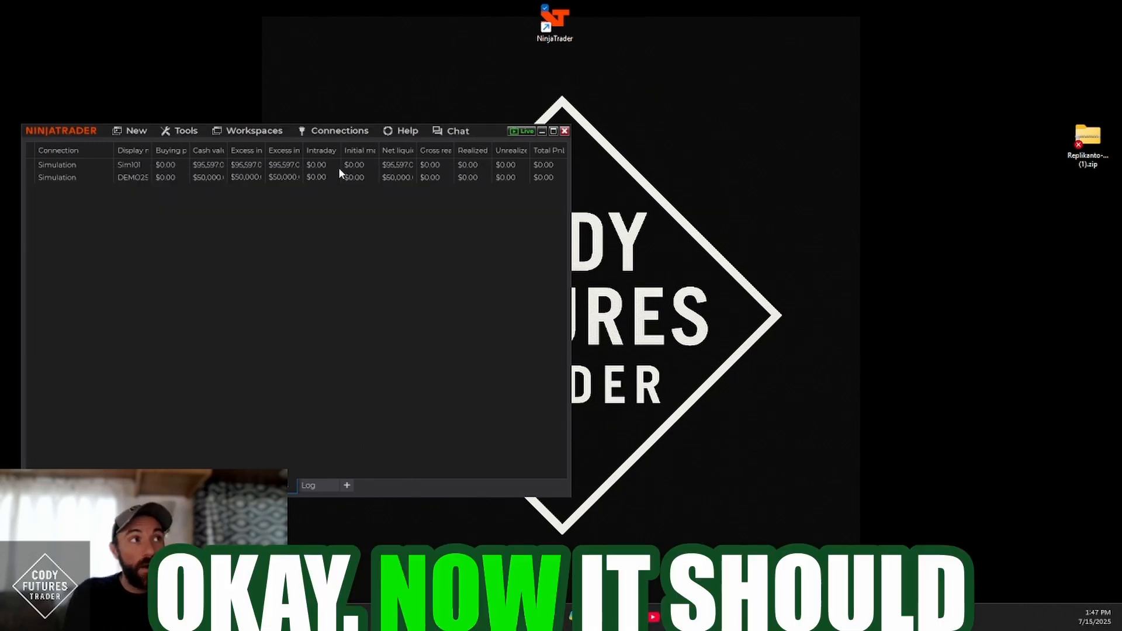
Check the available connections and close NinjaTrader, saving the workspace 'CFT 2025'.
left_click(331, 130)
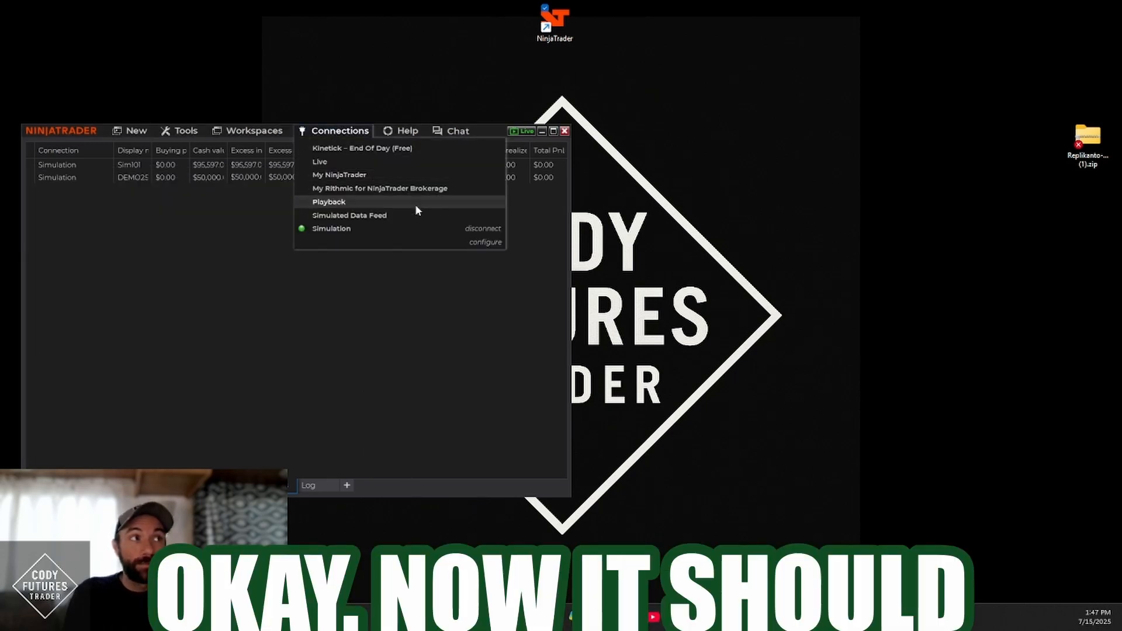
left_click(440, 356)
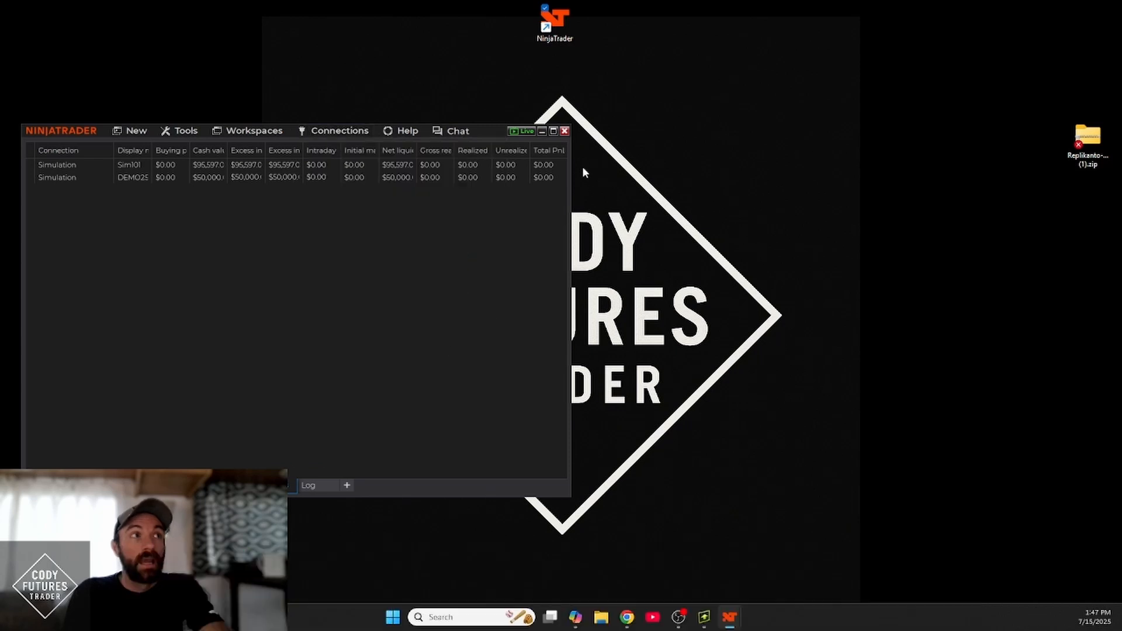
left_click(564, 131)
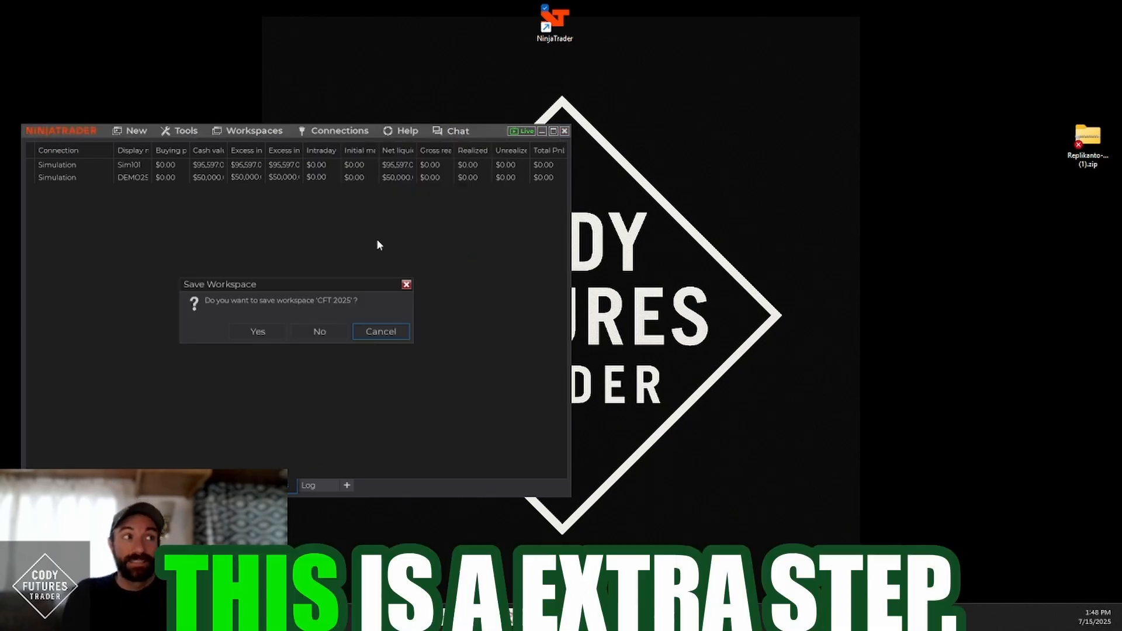
left_click(258, 331)
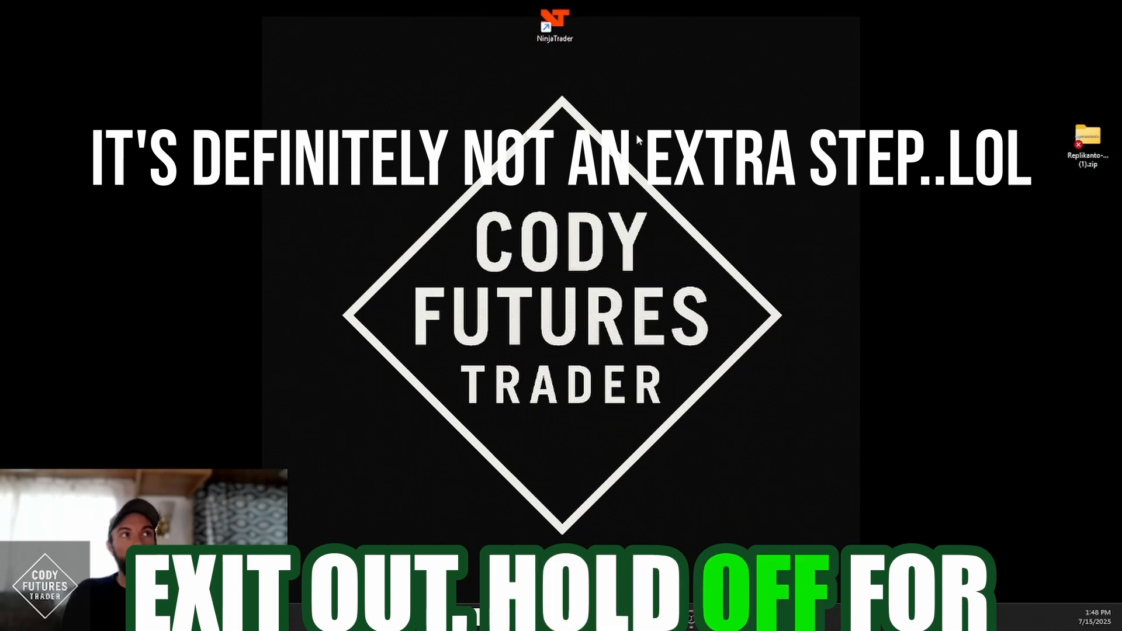
Relaunch NinjaTrader, sign in with the Google account and dismiss the Rithmic connection error.
left_click(560, 27)
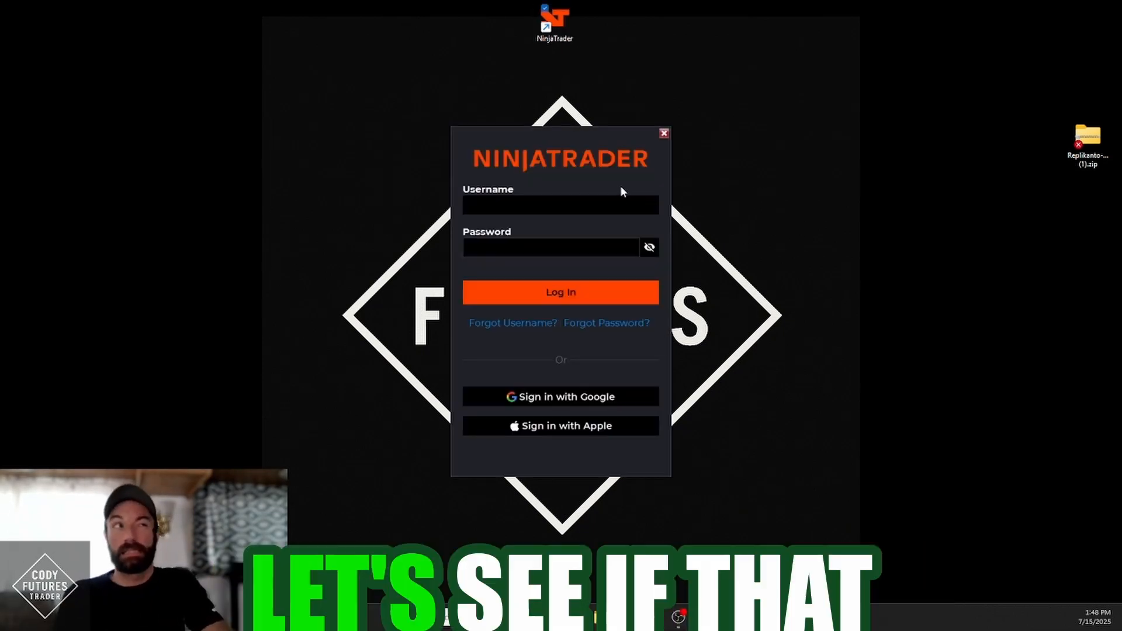
left_click(615, 397)
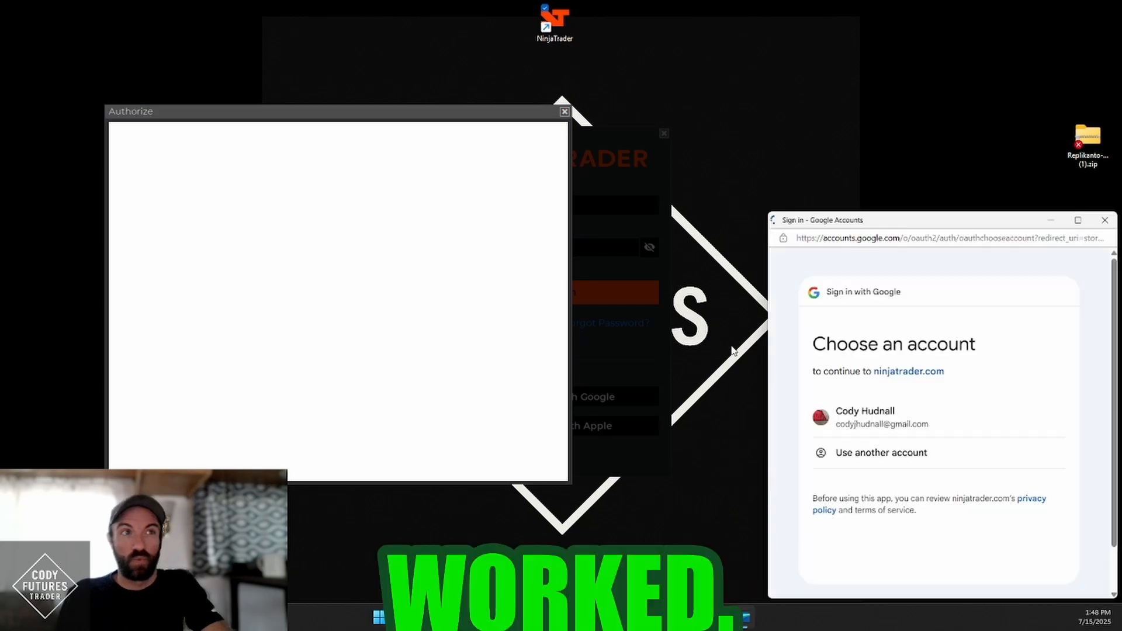
left_click(854, 416)
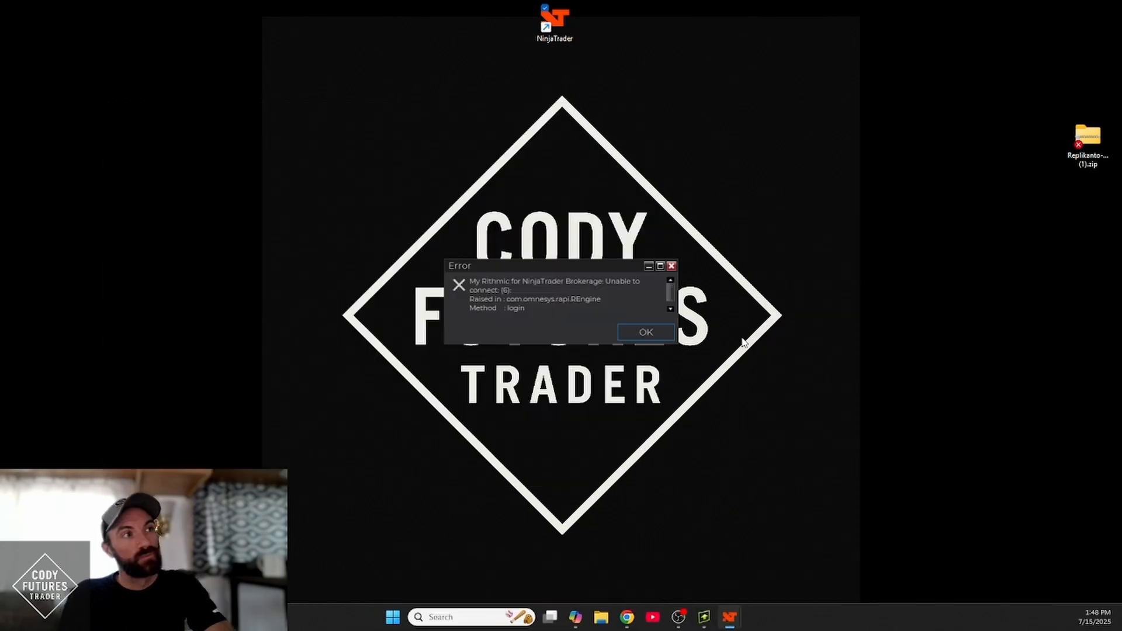
left_click(660, 336)
Configure the My Rithmic for NinjaTrader Brokerage connection by filling in the Rithmic user name and password, then save it.
left_click(339, 130)
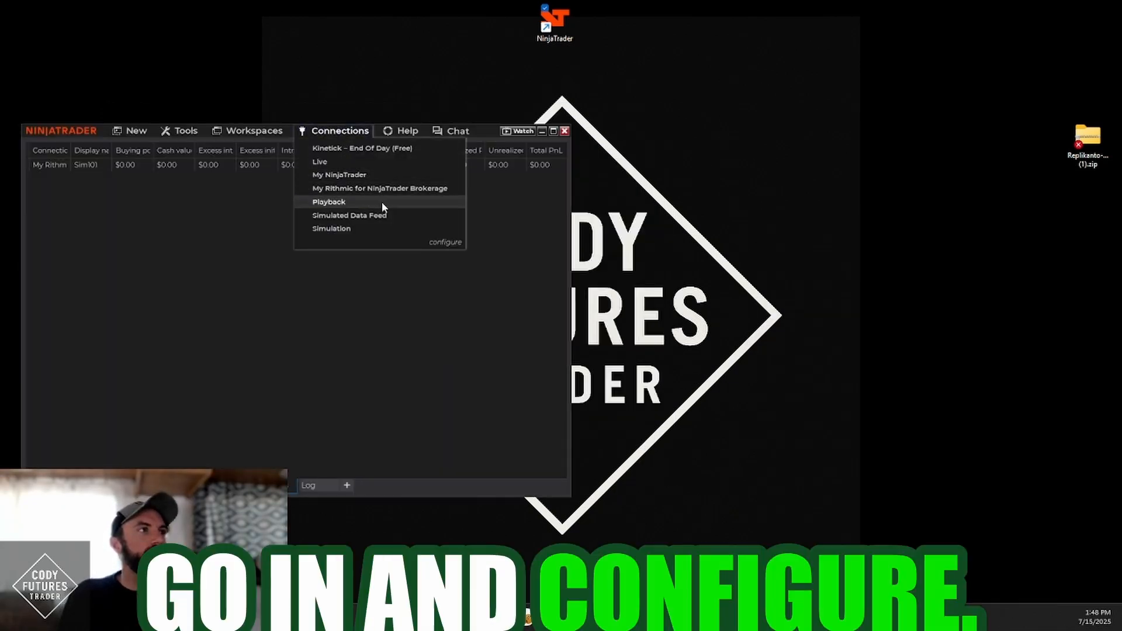
left_click(446, 243)
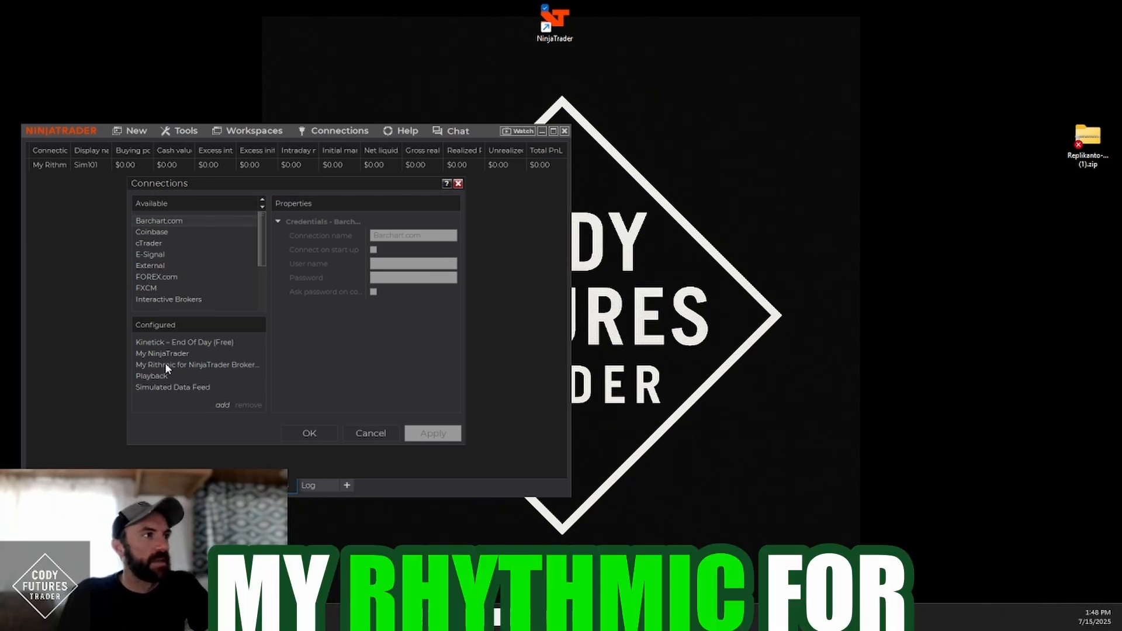
left_click(181, 365)
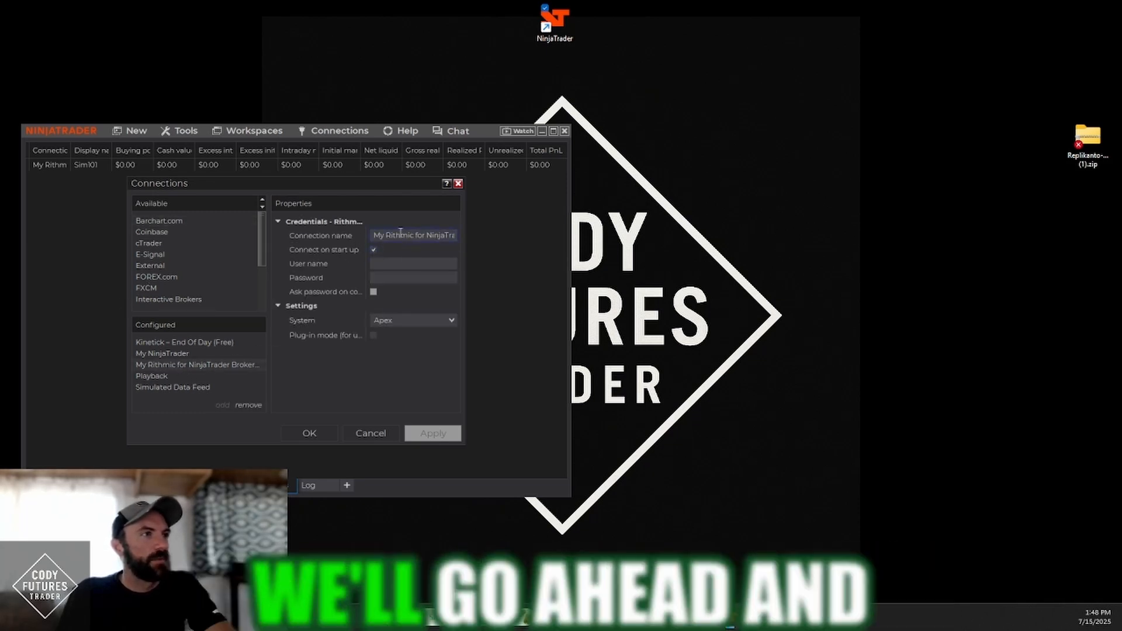
left_click(428, 260)
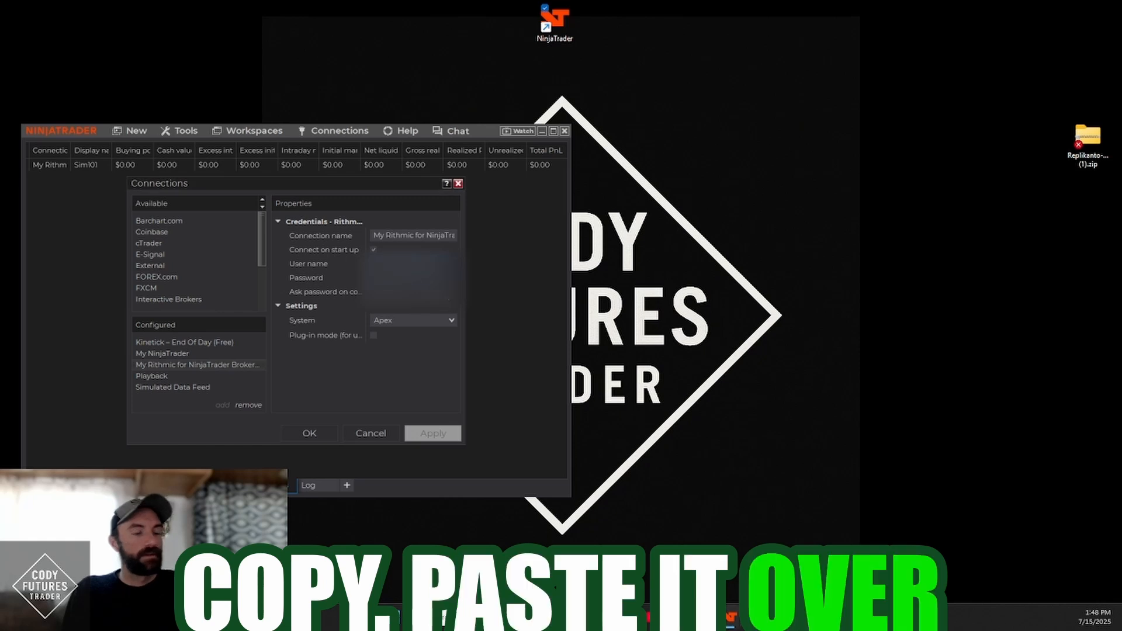
key("ctrl+v")
key("Tab")
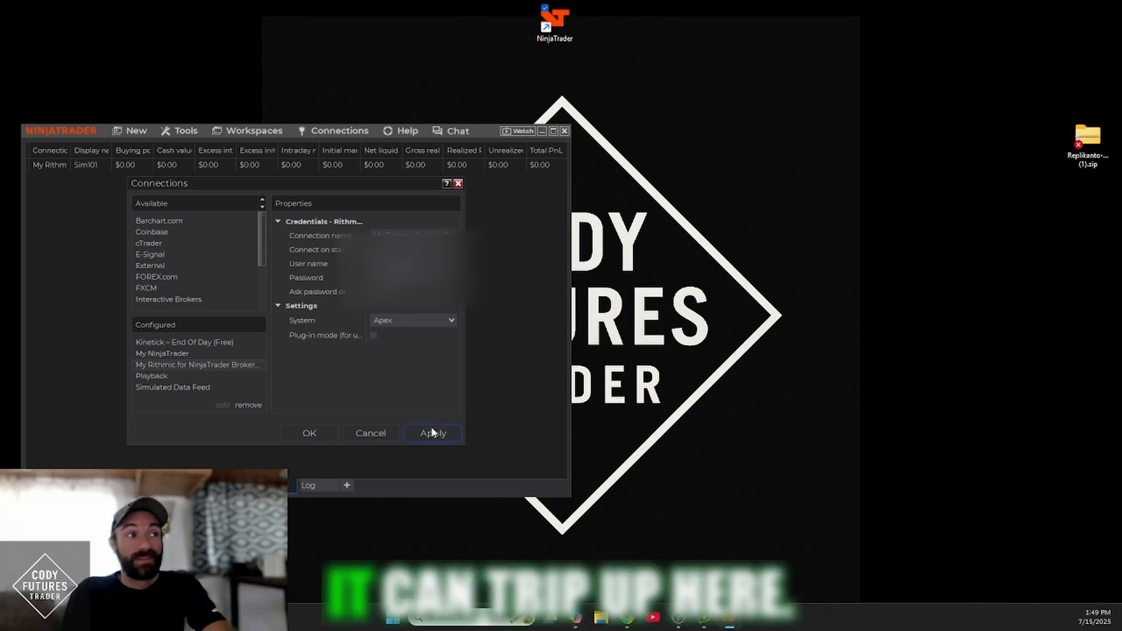
left_click(318, 429)
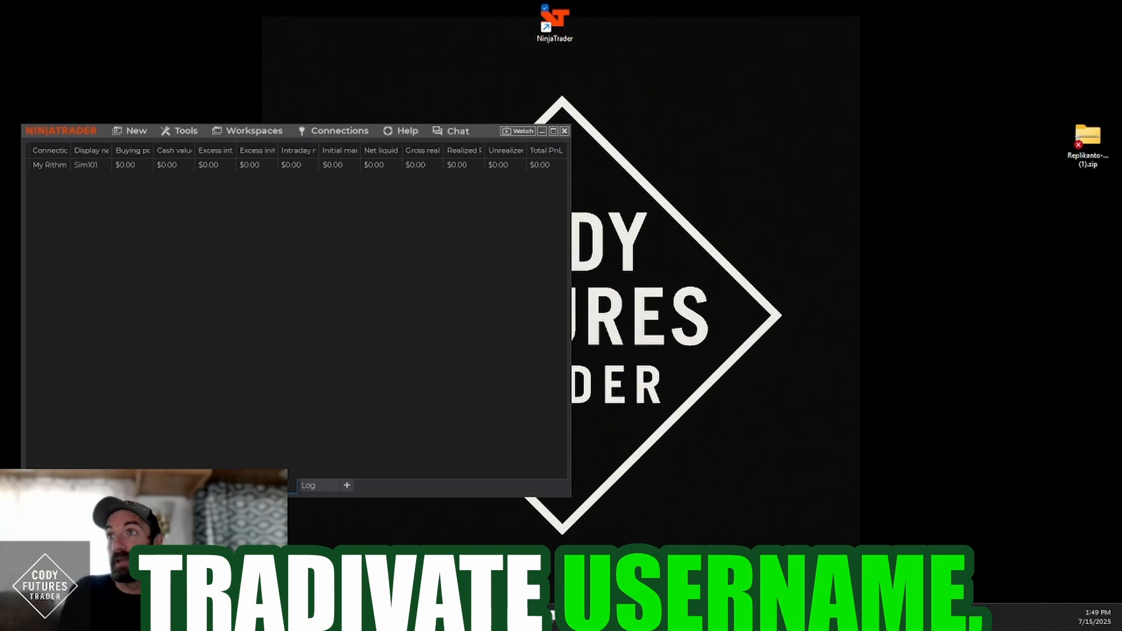
Rename the My NinjaTrader connection to "Tradovate PA's", fill in its user name and password, and apply the changes.
left_click(336, 130)
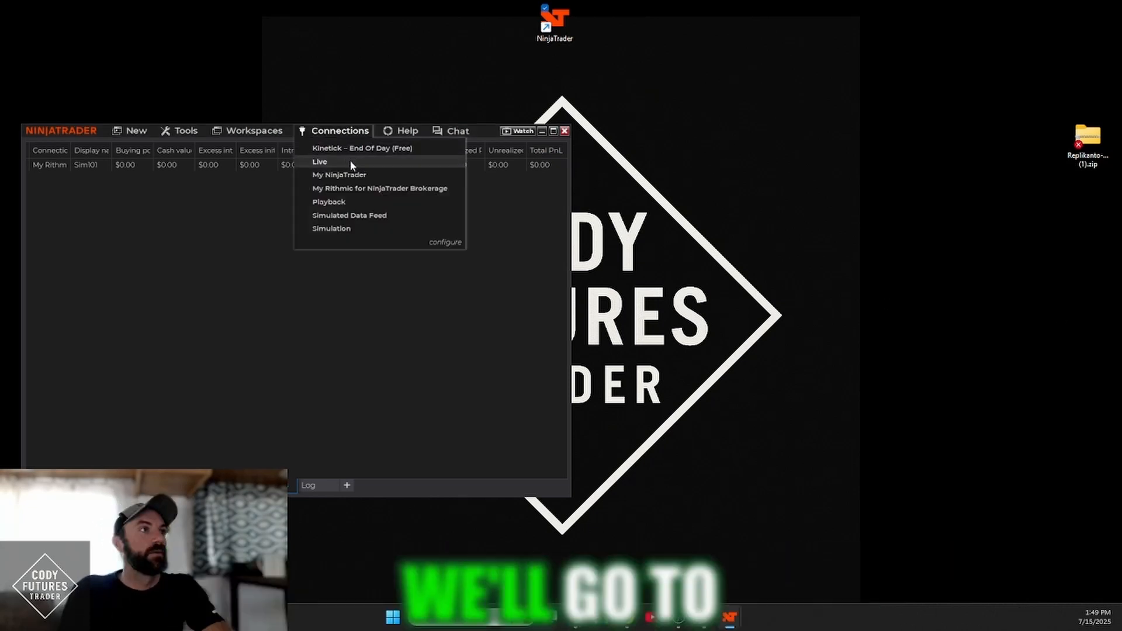
left_click(443, 243)
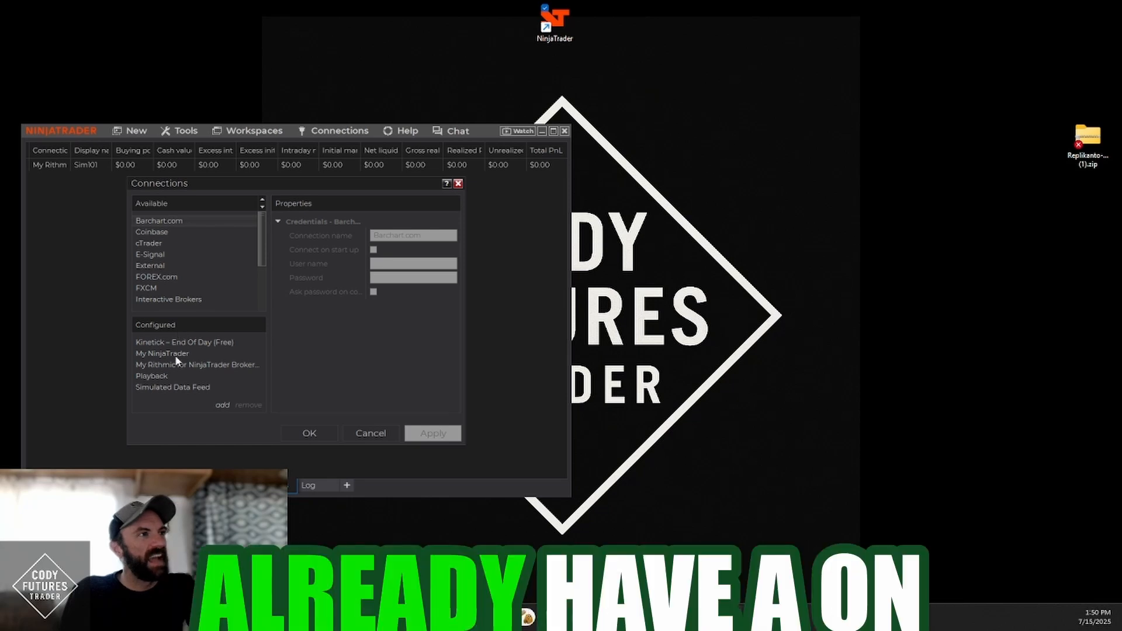
left_click(173, 354)
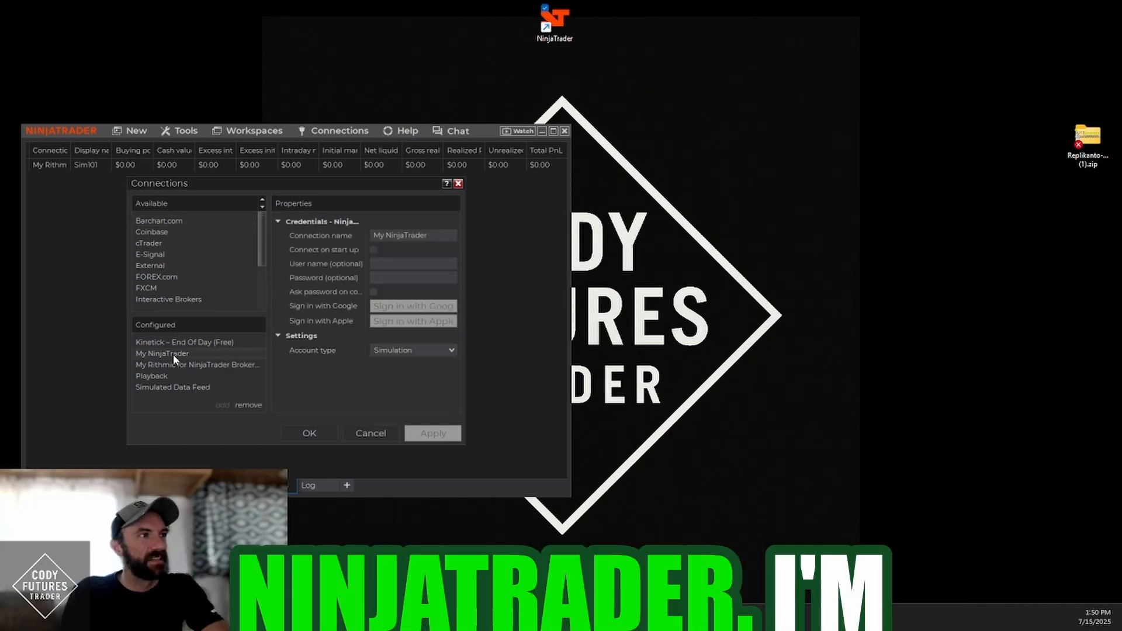
triple_click(420, 234)
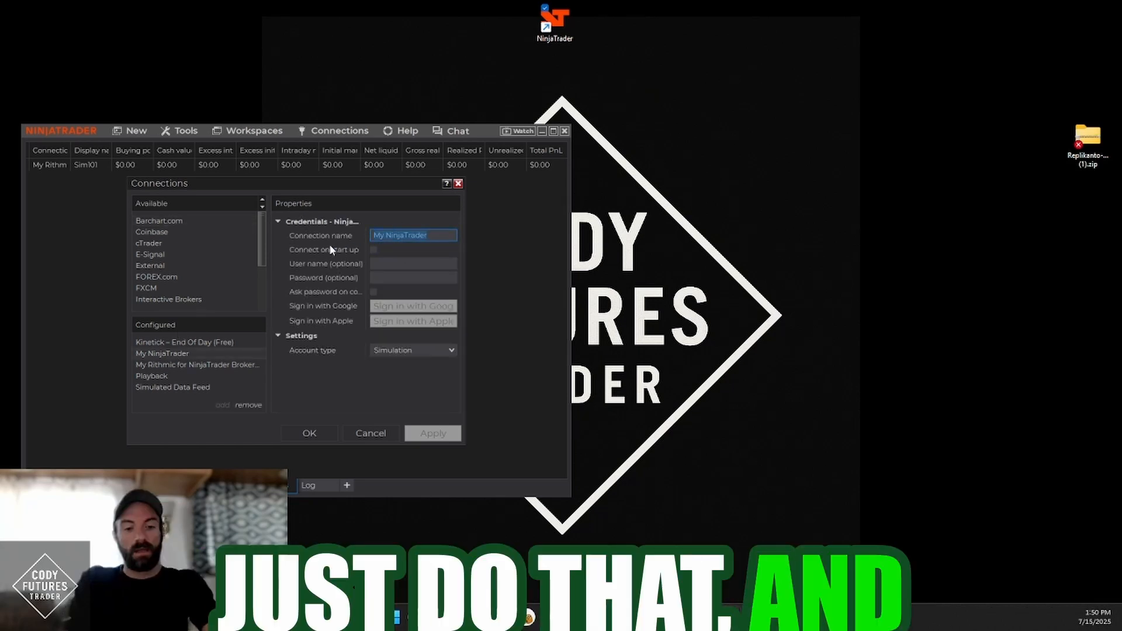
type("Tradovate PA's")
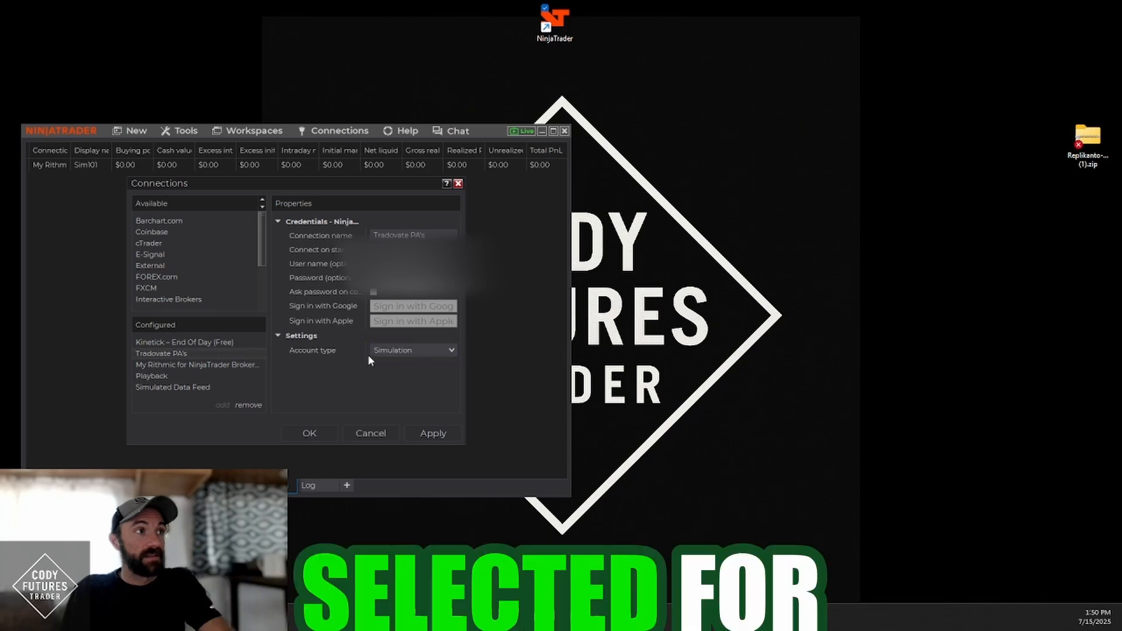
left_click(426, 436)
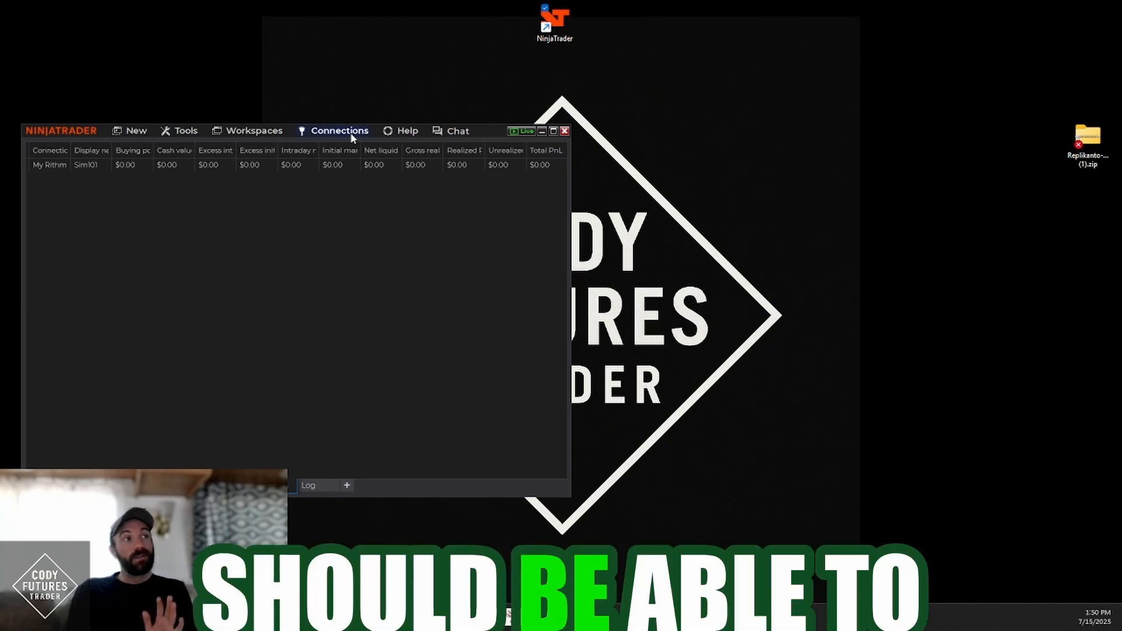
Try to connect My Rithmic for NinjaTrader Brokerage, then close NinjaTrader.
left_click(349, 132)
left_click(346, 173)
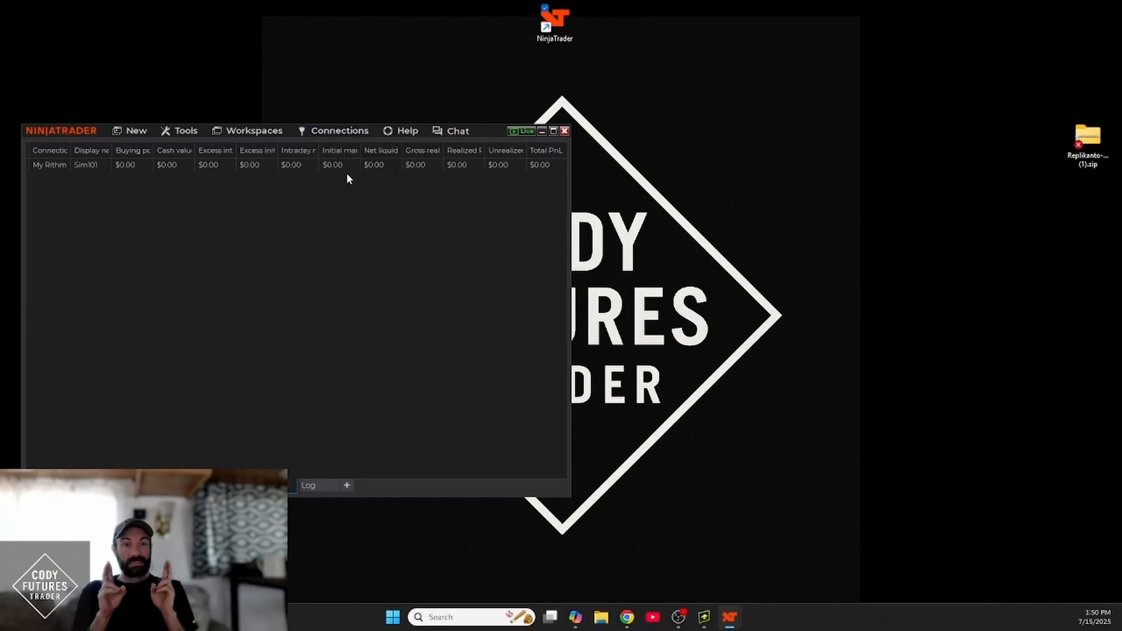
left_click(565, 131)
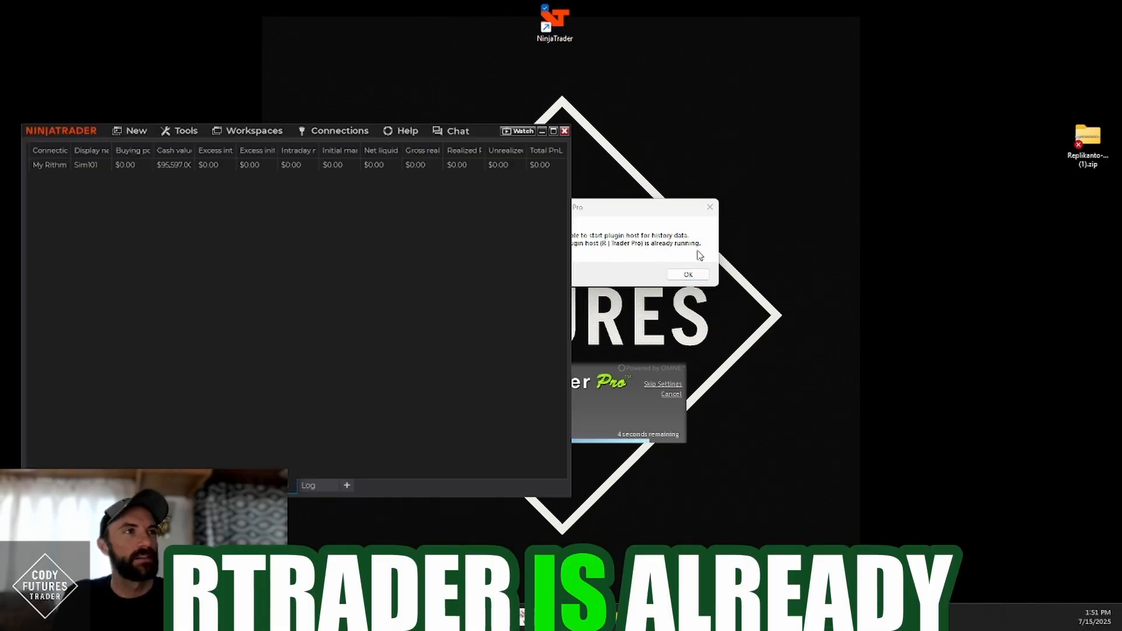
Dismiss the R|Trader Pro plug-in host and Rithmic disconnect errors and review the Tradovate accounts in the account list.
left_click(689, 275)
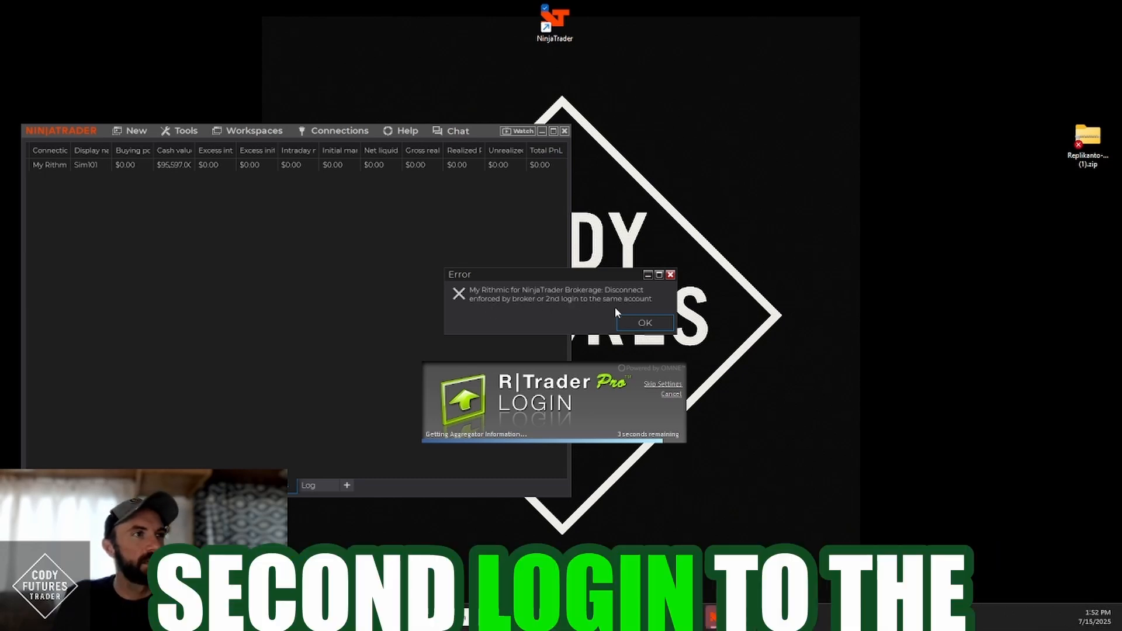
left_click(629, 321)
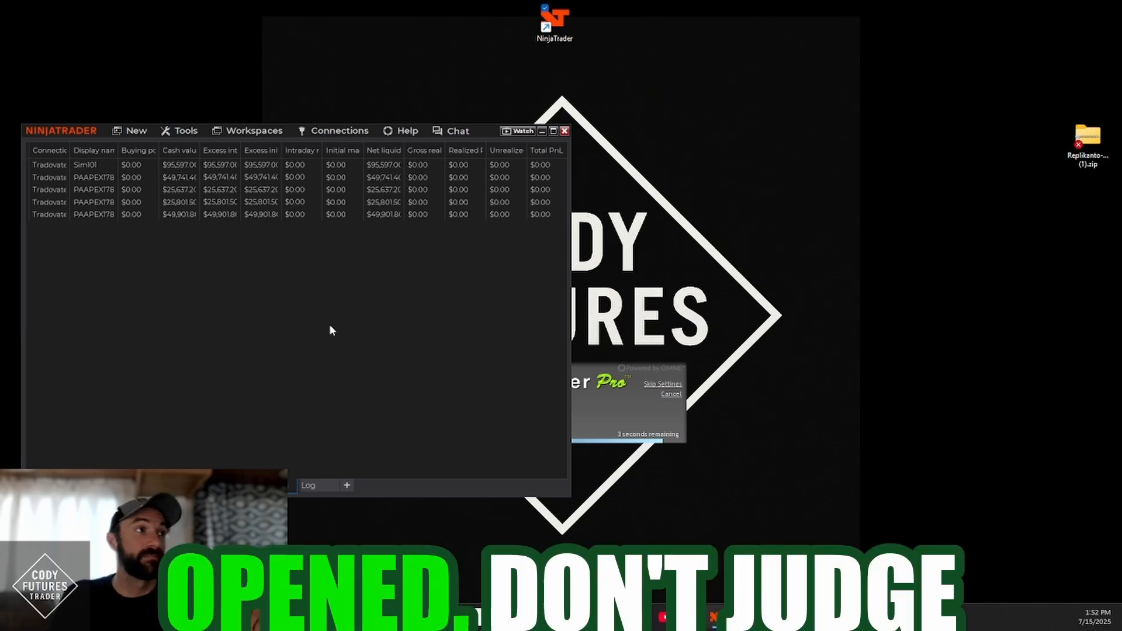
left_click(386, 180)
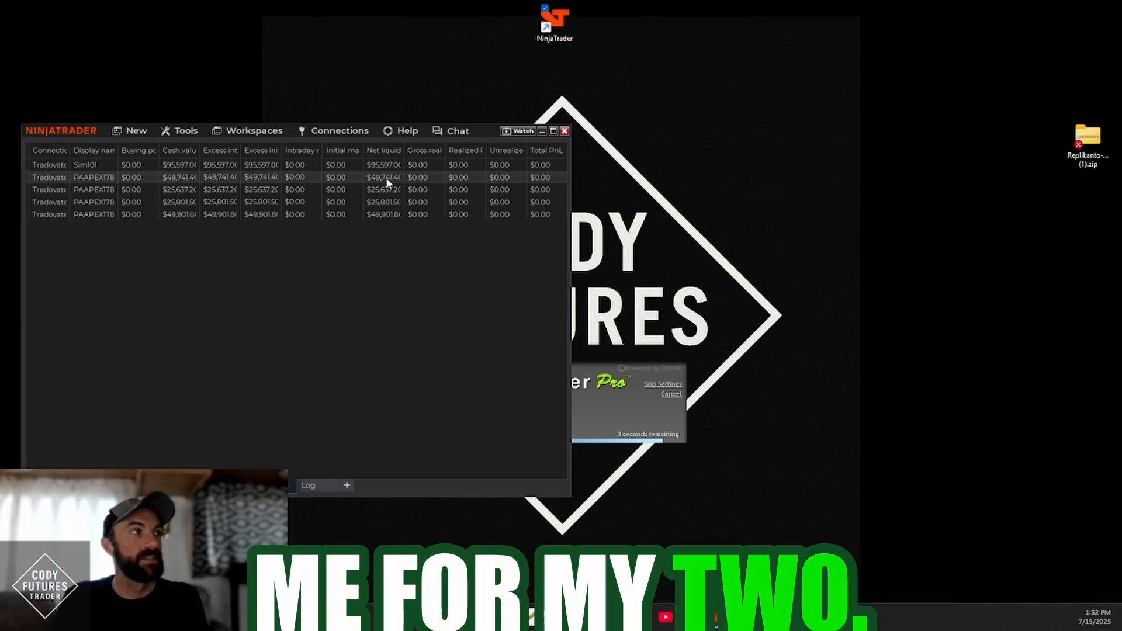
left_click(374, 216)
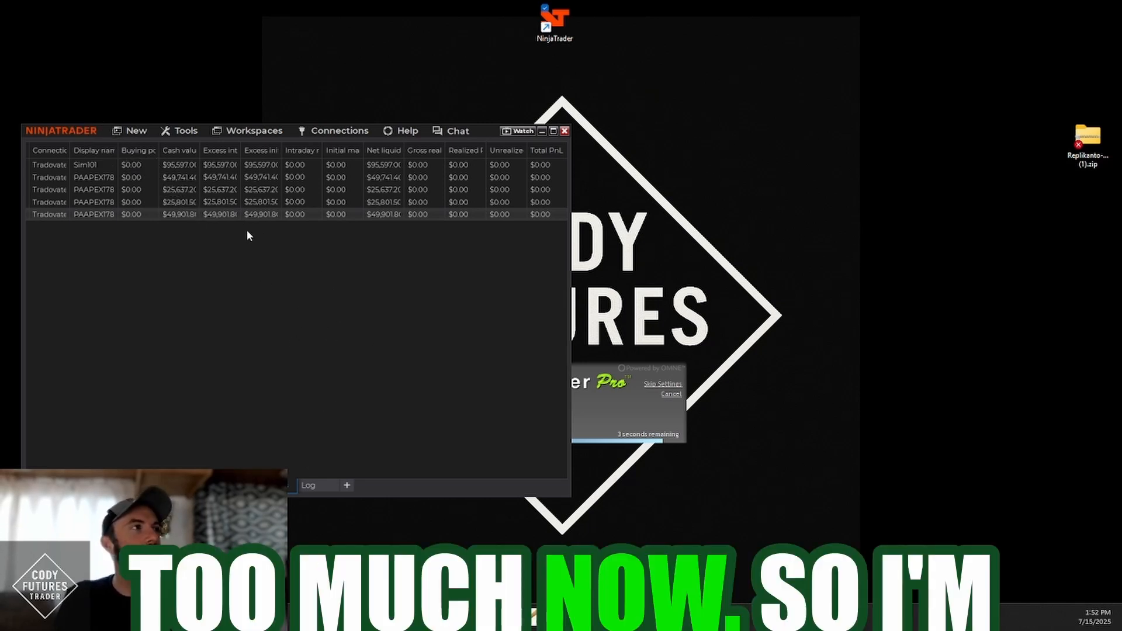
Cancel the stalled R|Trader Pro login and connect My Rithmic for NinjaTrader Brokerage alongside the Tradovate connection.
left_click(596, 405)
left_click(670, 395)
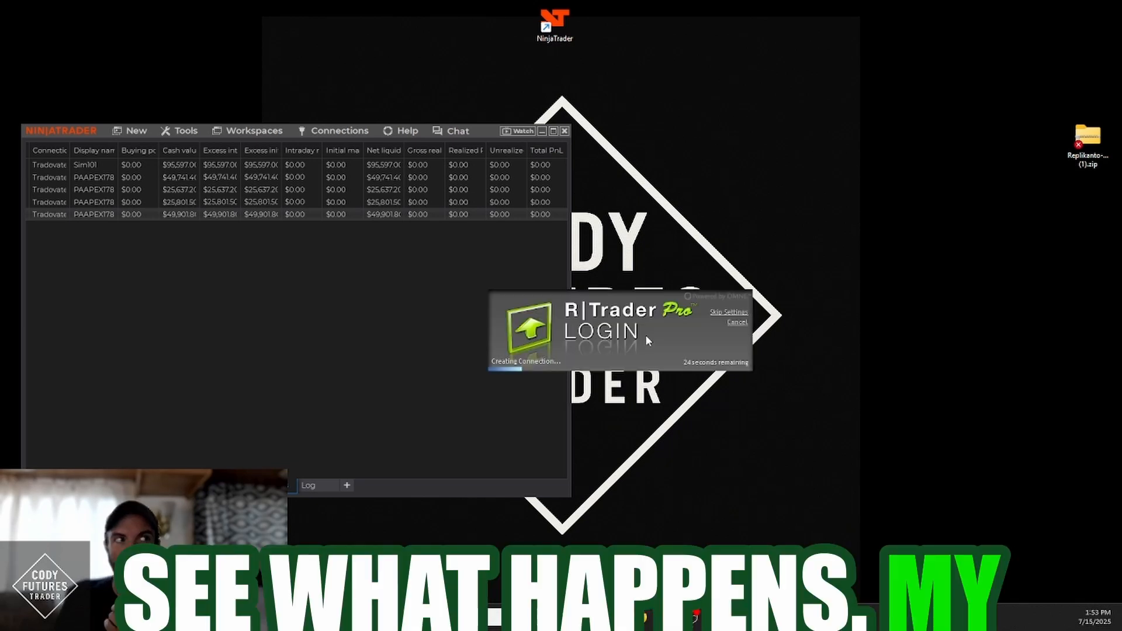
left_click(336, 136)
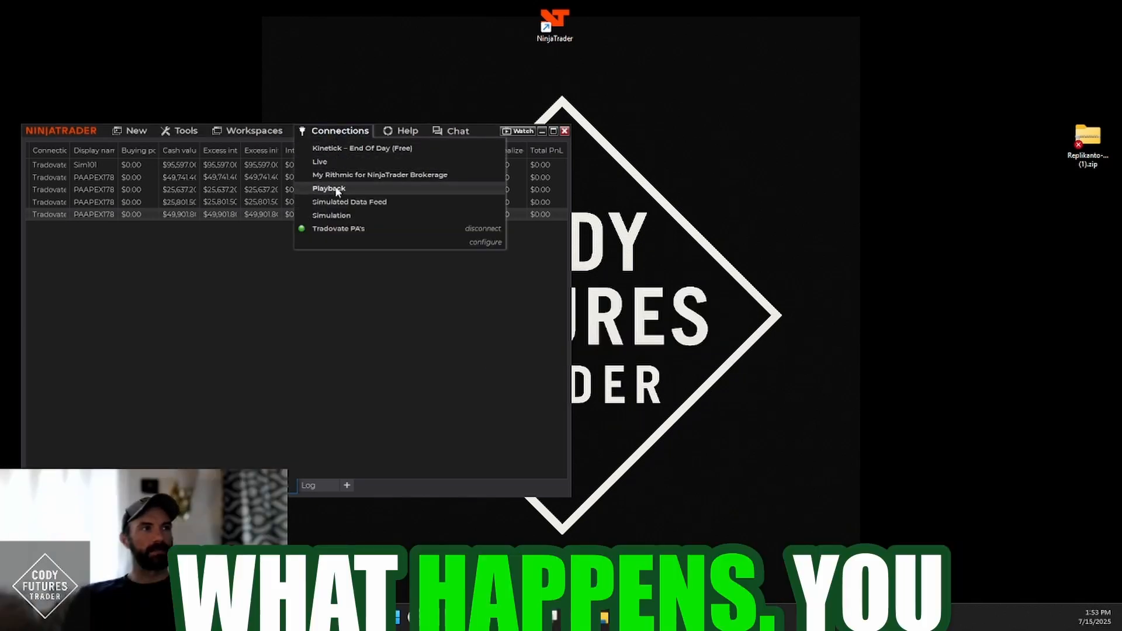
left_click(342, 187)
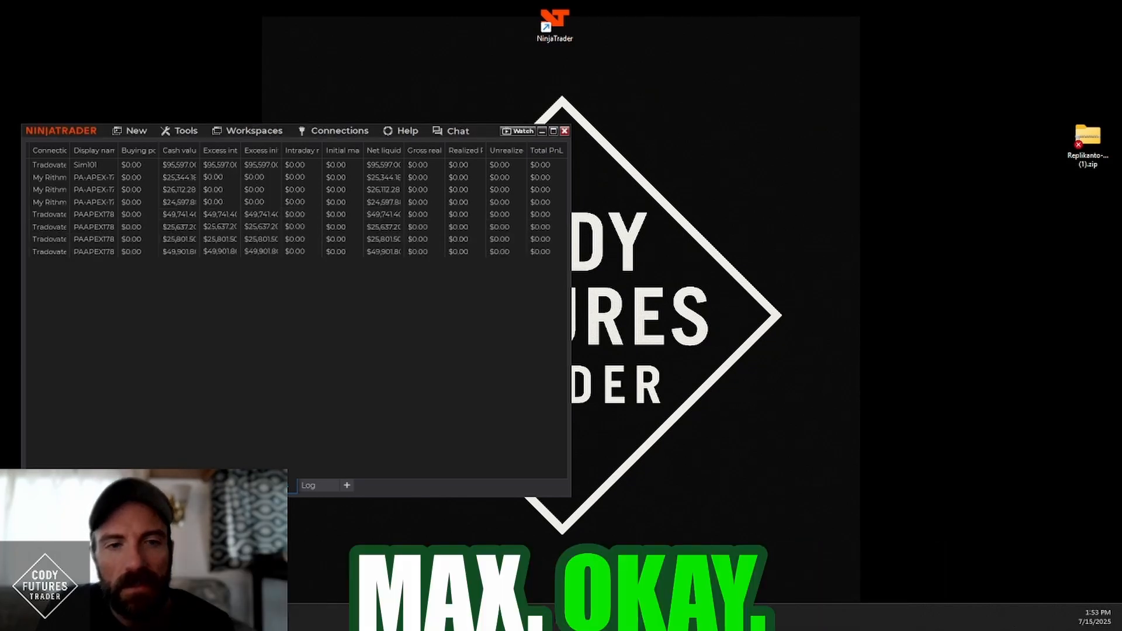
Log in to R|Trader Pro, then restart NinjaTrader, saving the workspace 'CFT 2025'.
left_click(730, 617)
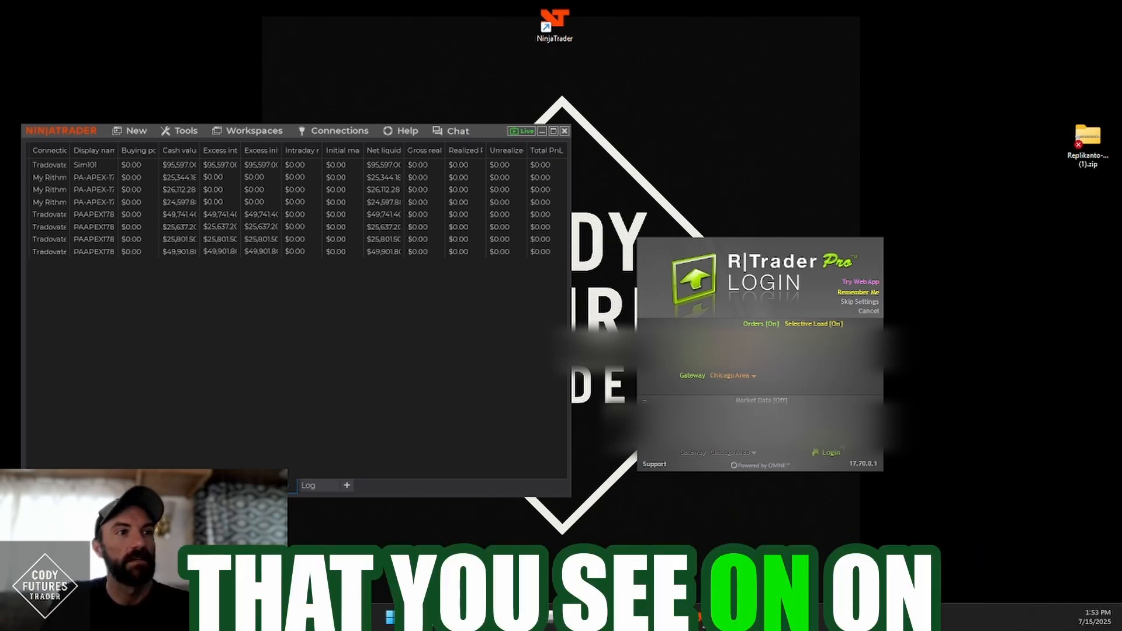
left_click(828, 455)
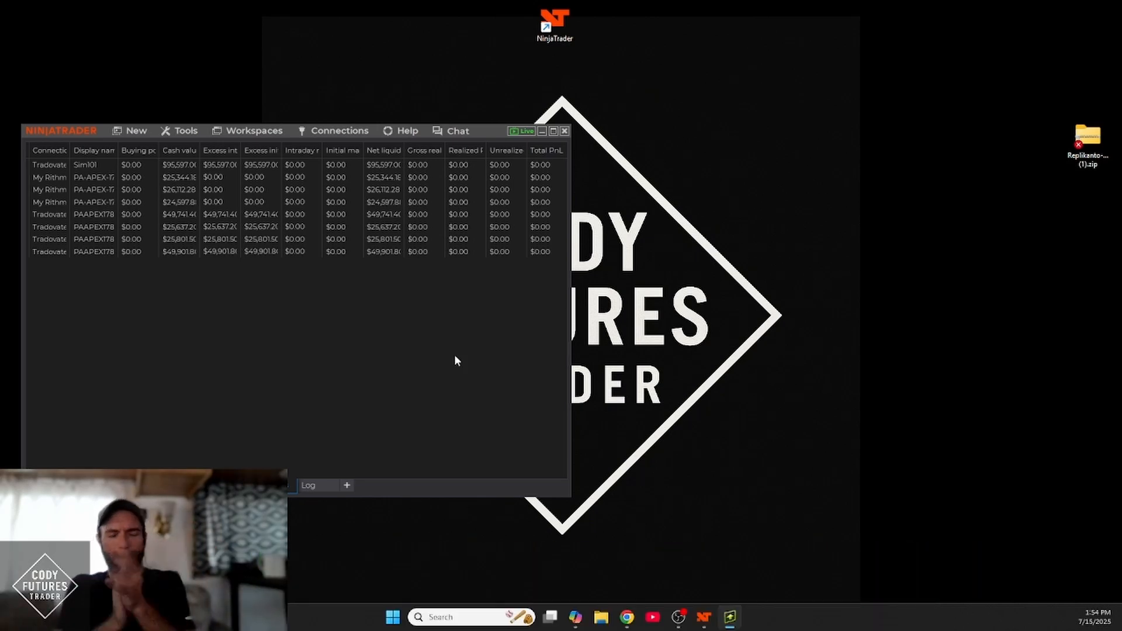
left_click(565, 131)
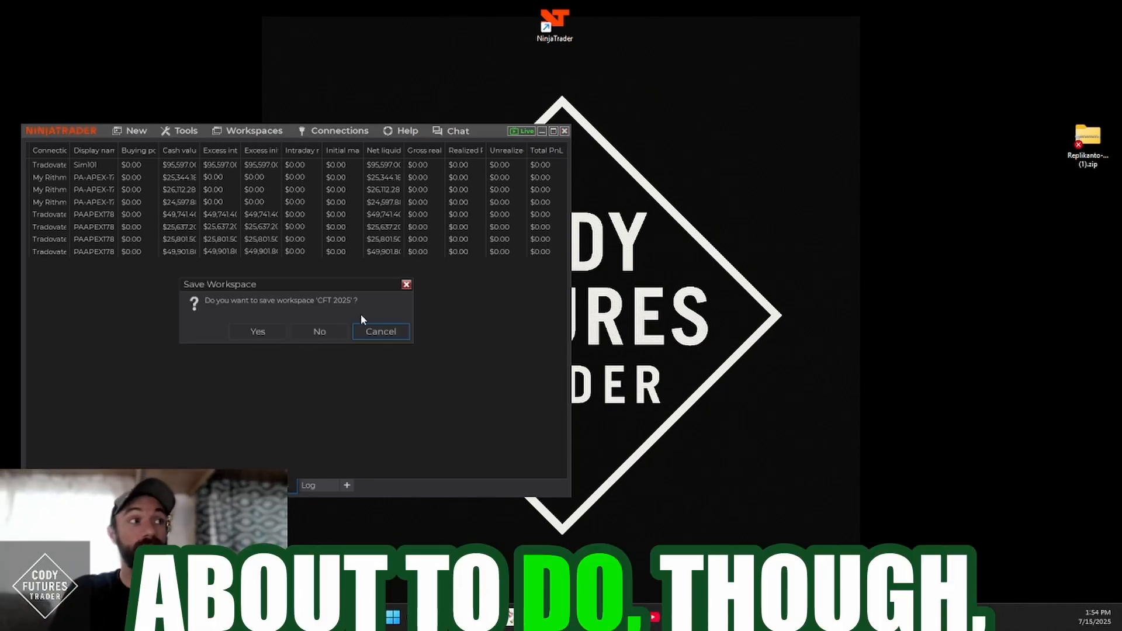
left_click(248, 332)
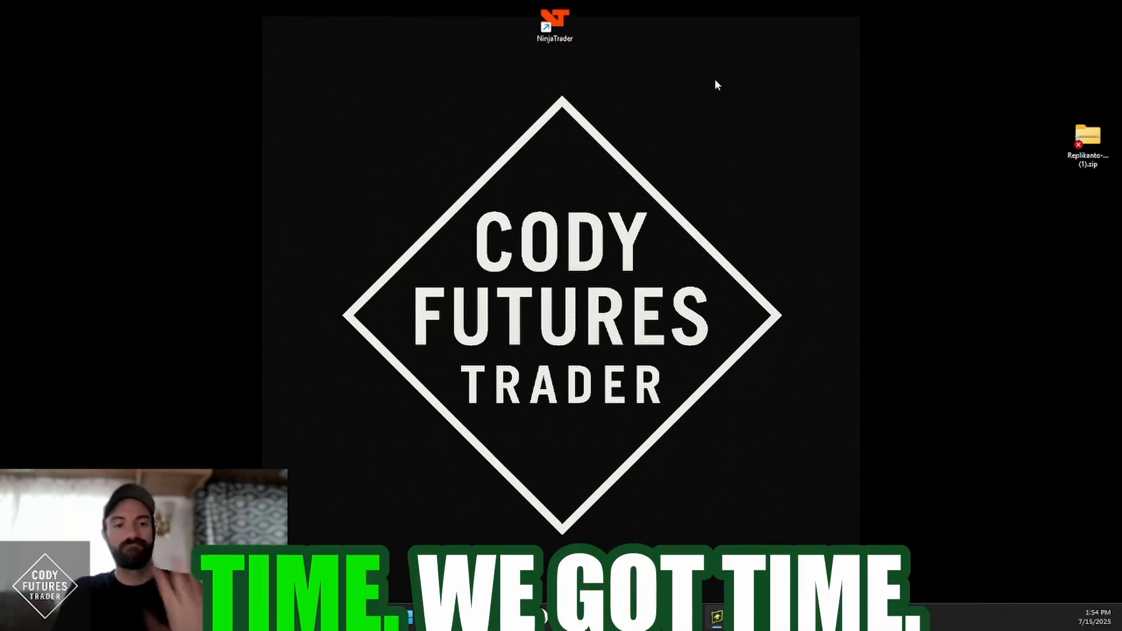
left_click(560, 34)
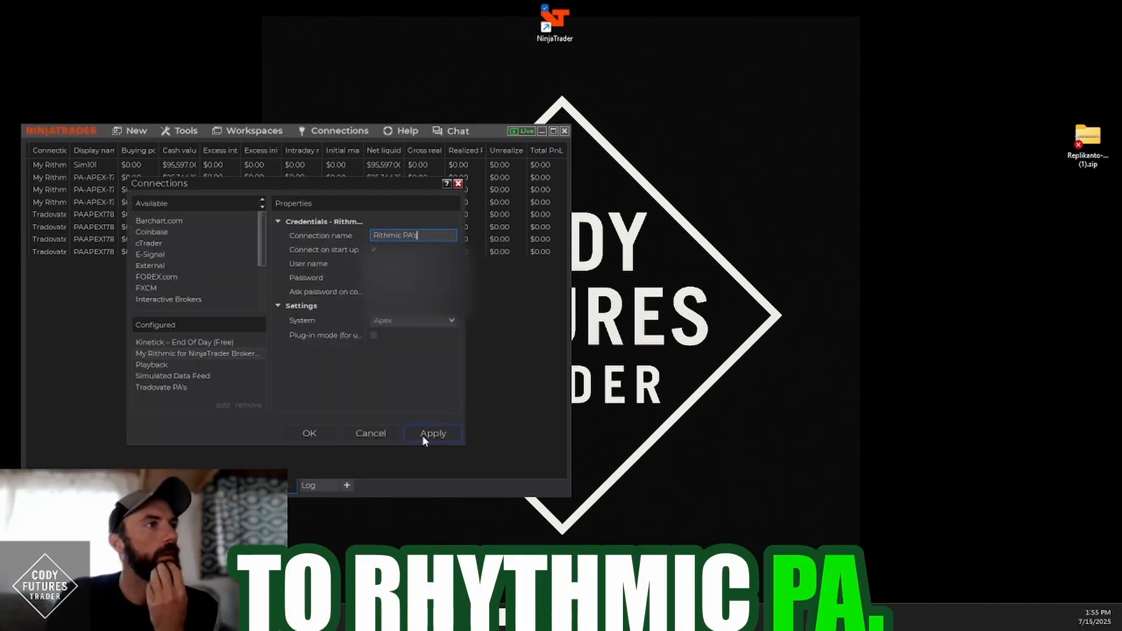
Rename the disconnected My Rithmic for NinjaTrader Brokerage connection to "Rithmic PA's" and connect it.
left_click(310, 433)
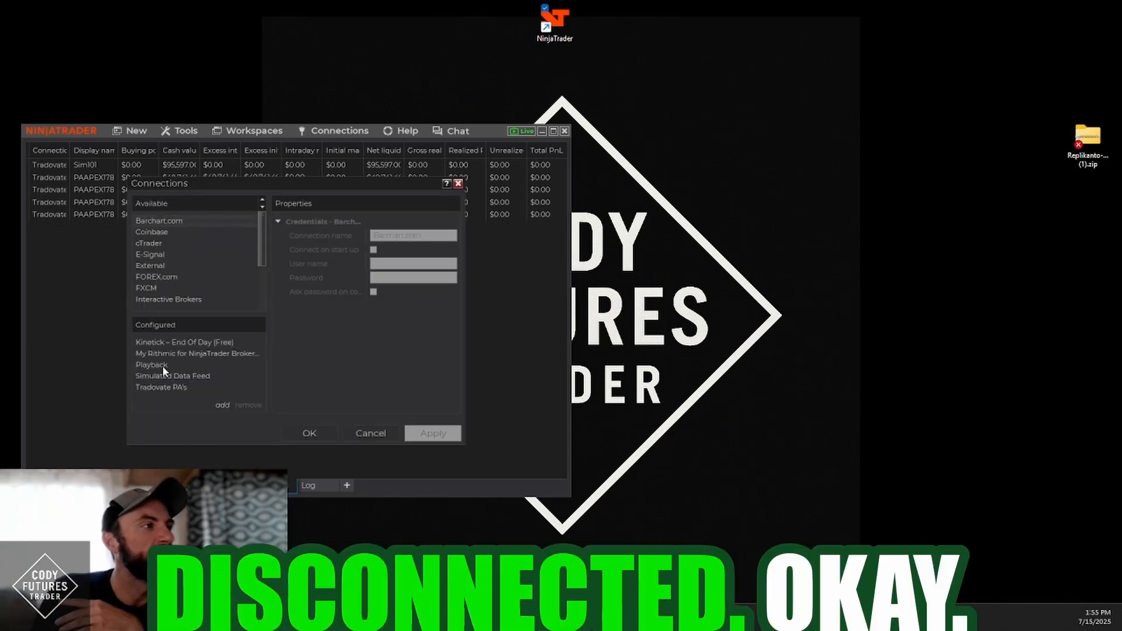
left_click(183, 354)
left_click_drag(375, 237, 513, 247)
type("Rithmic")
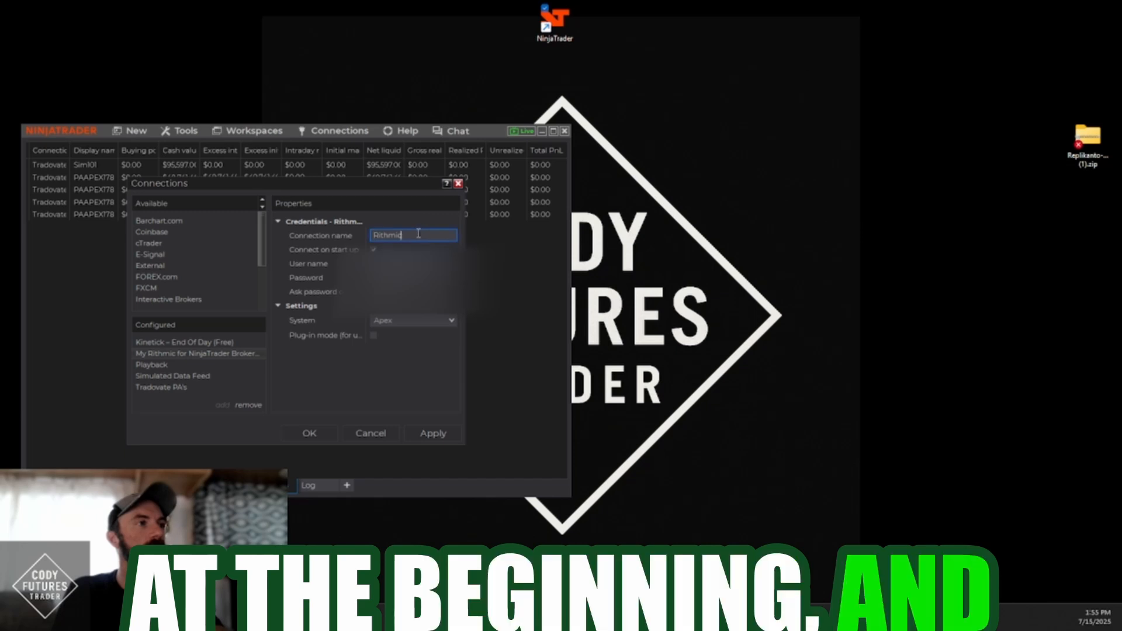
type(" PA's")
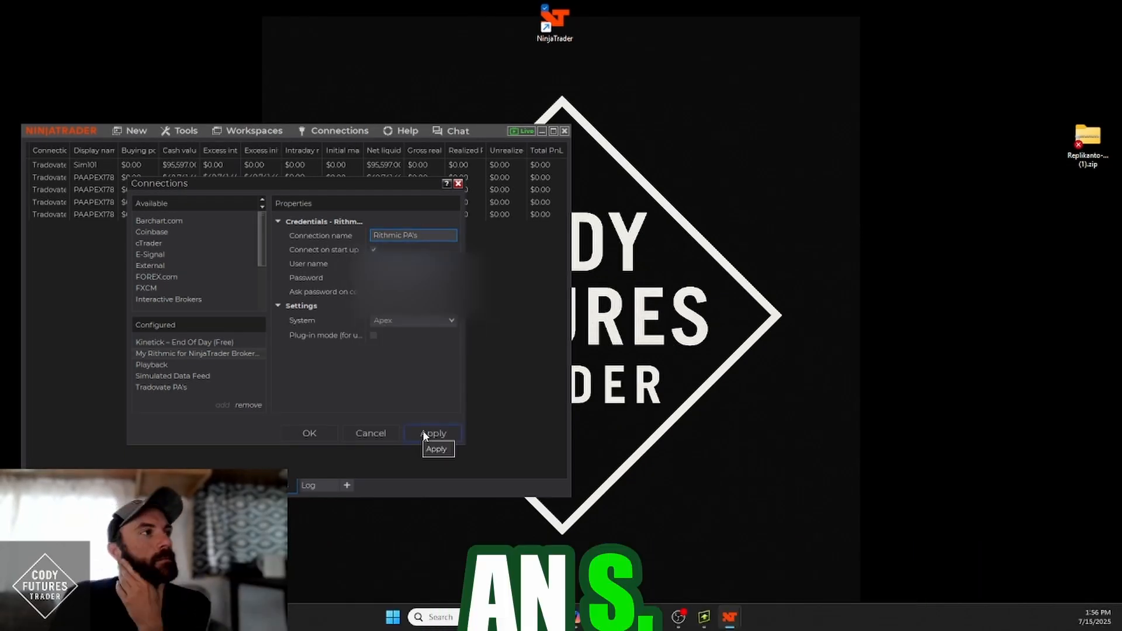
left_click(432, 434)
left_click(309, 434)
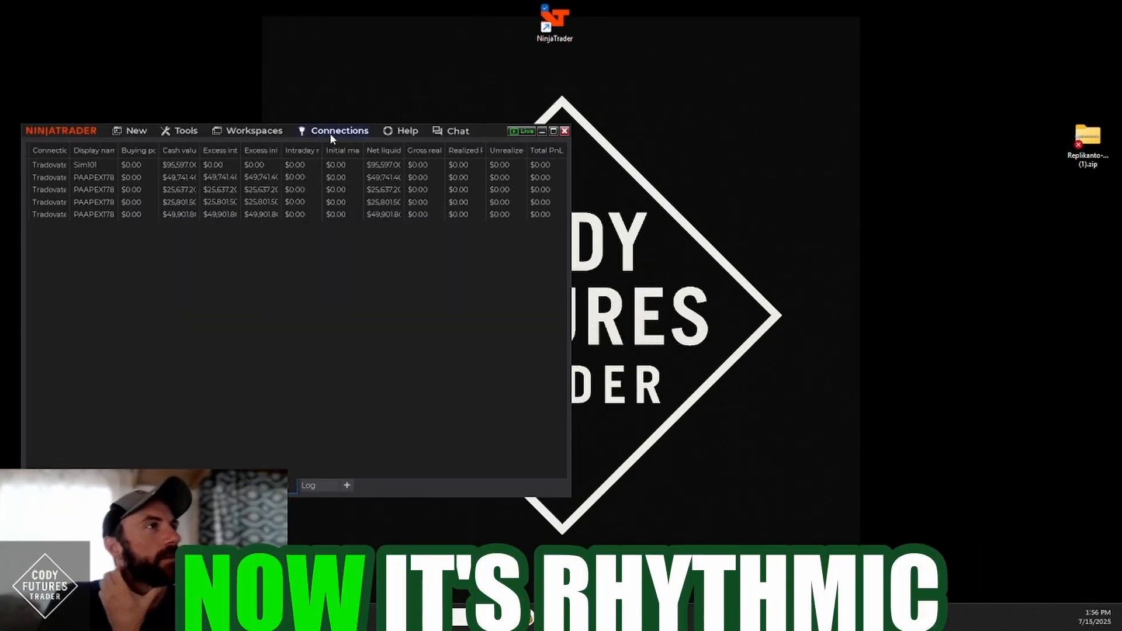
left_click(329, 134)
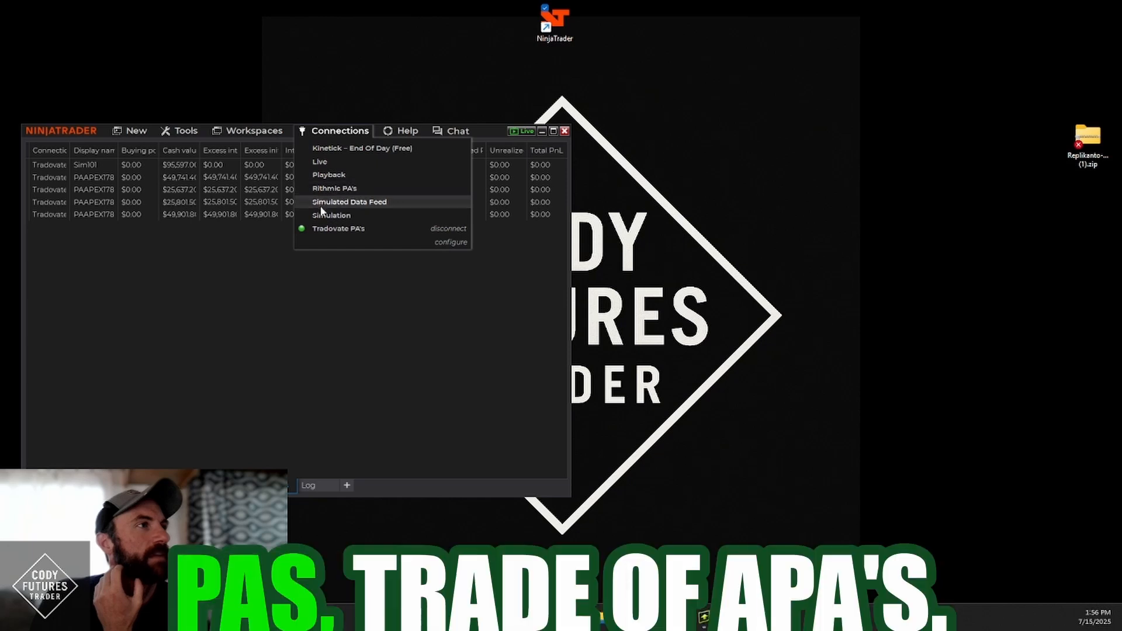
left_click(339, 190)
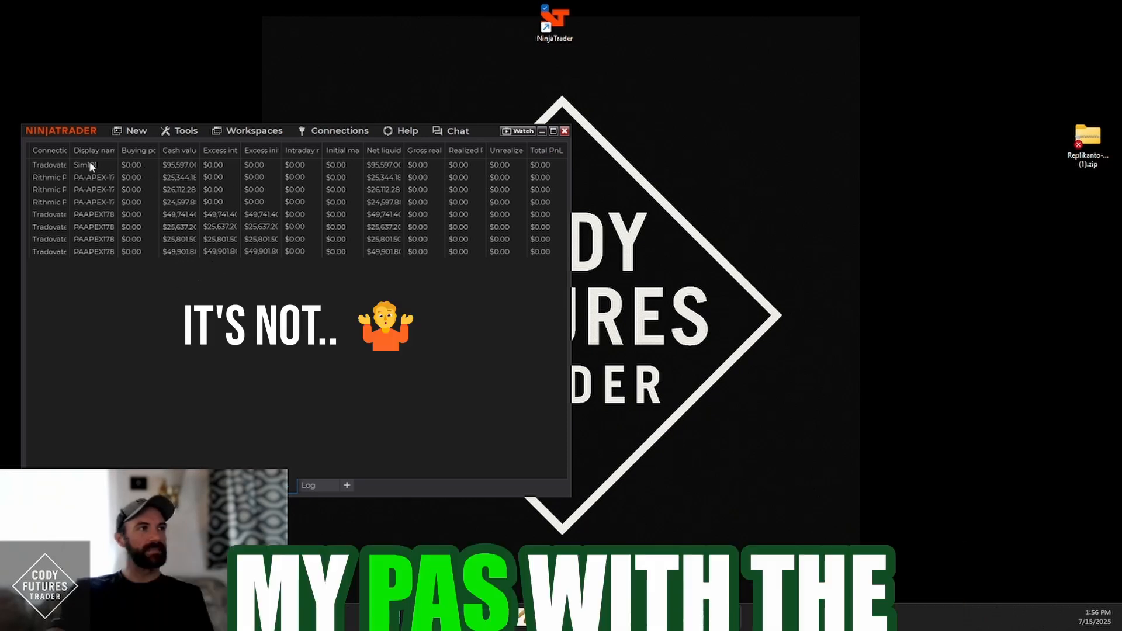
Bring up the MNQ 09-25 chart and check which ATM strategies are available in its order entry area.
left_click(47, 166)
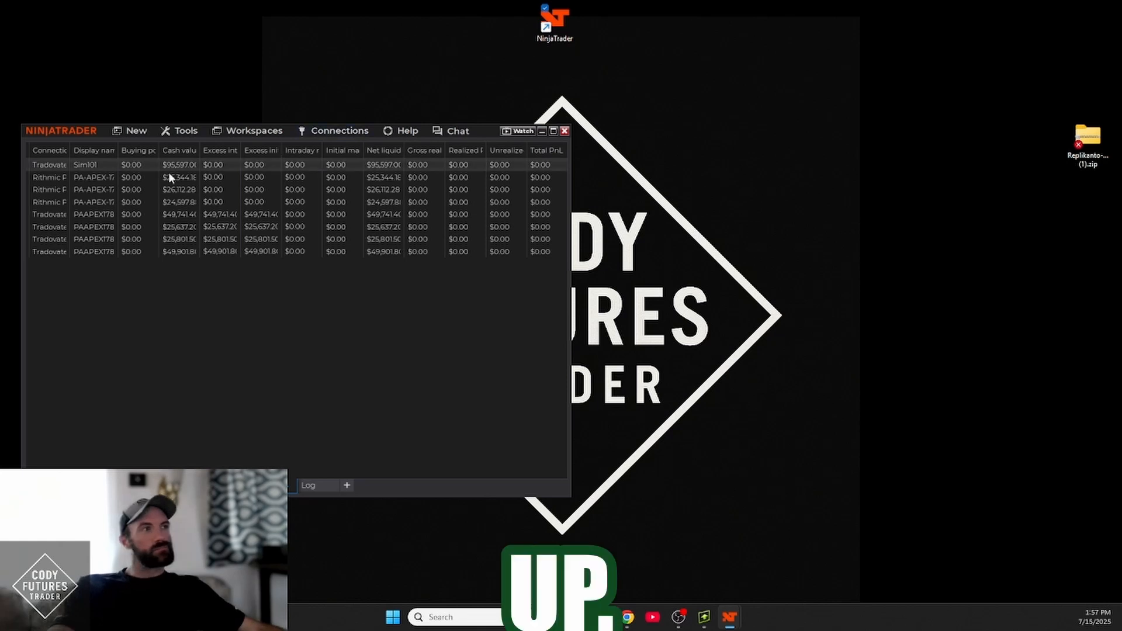
left_click(730, 617)
left_click(585, 543)
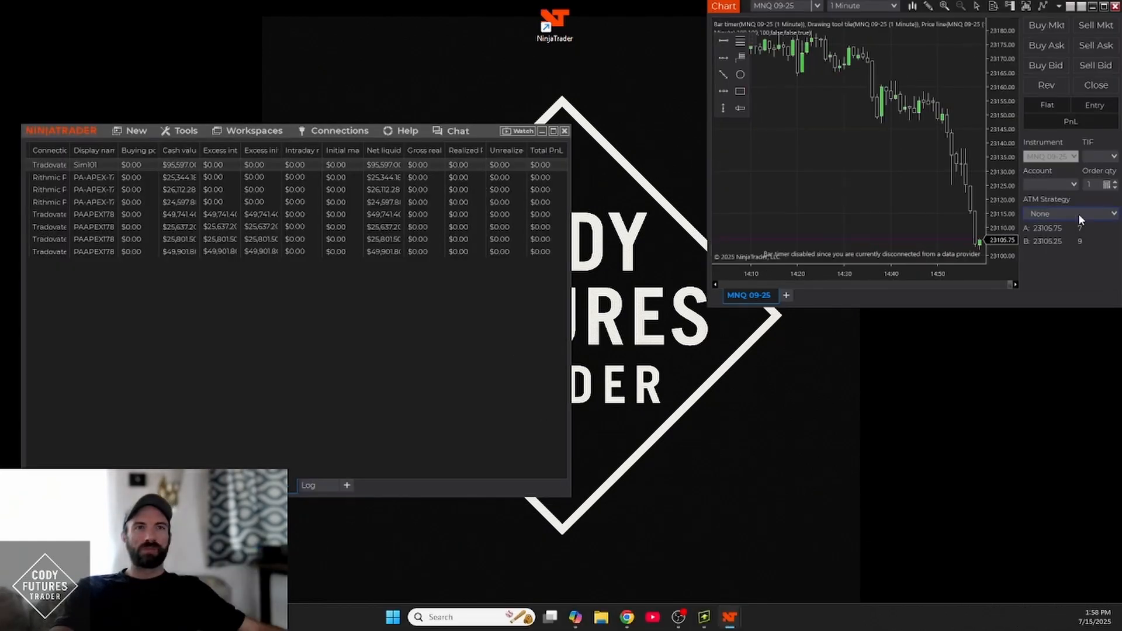
left_click(1080, 215)
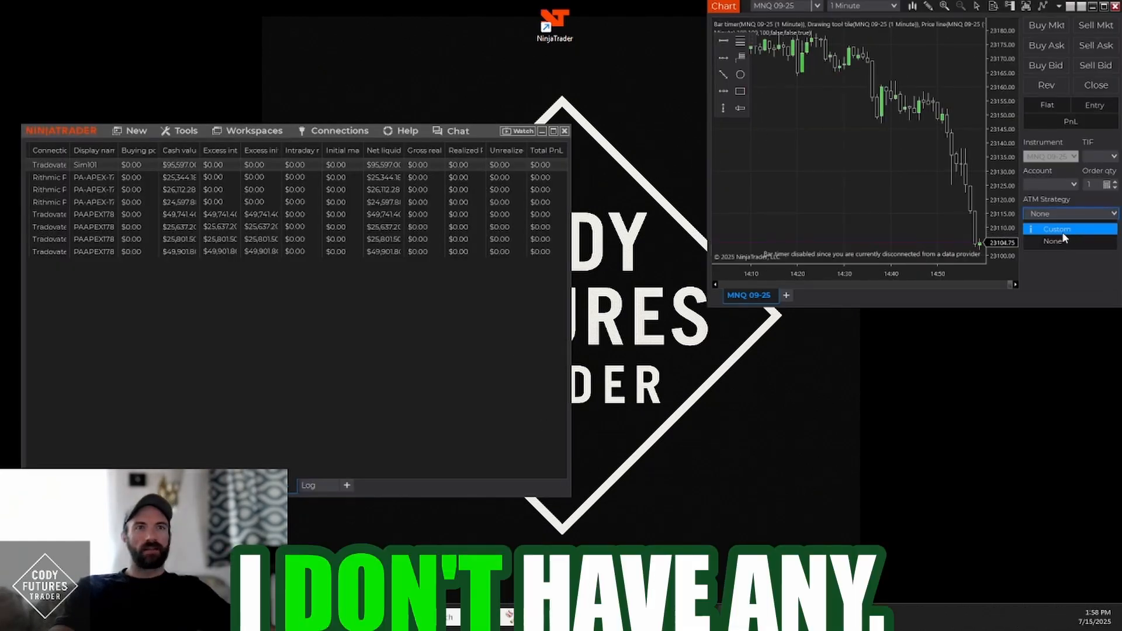
left_click(982, 385)
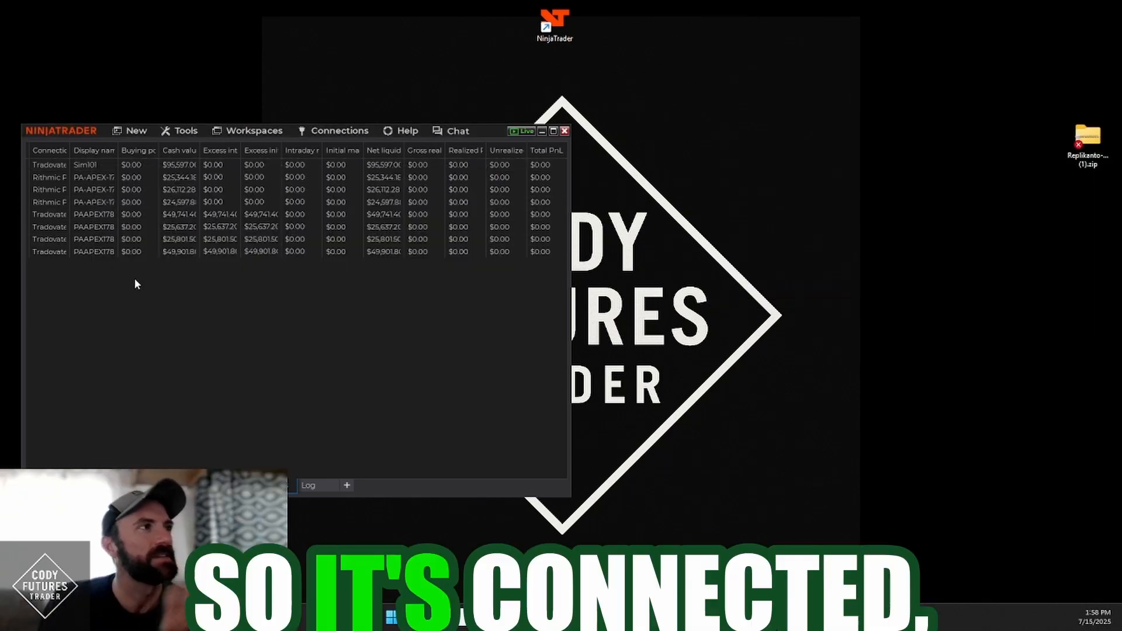
Disconnect Rithmic PA's and review the connect-on-startup settings of the Tradovate PA's and Rithmic PA's connections.
left_click(334, 130)
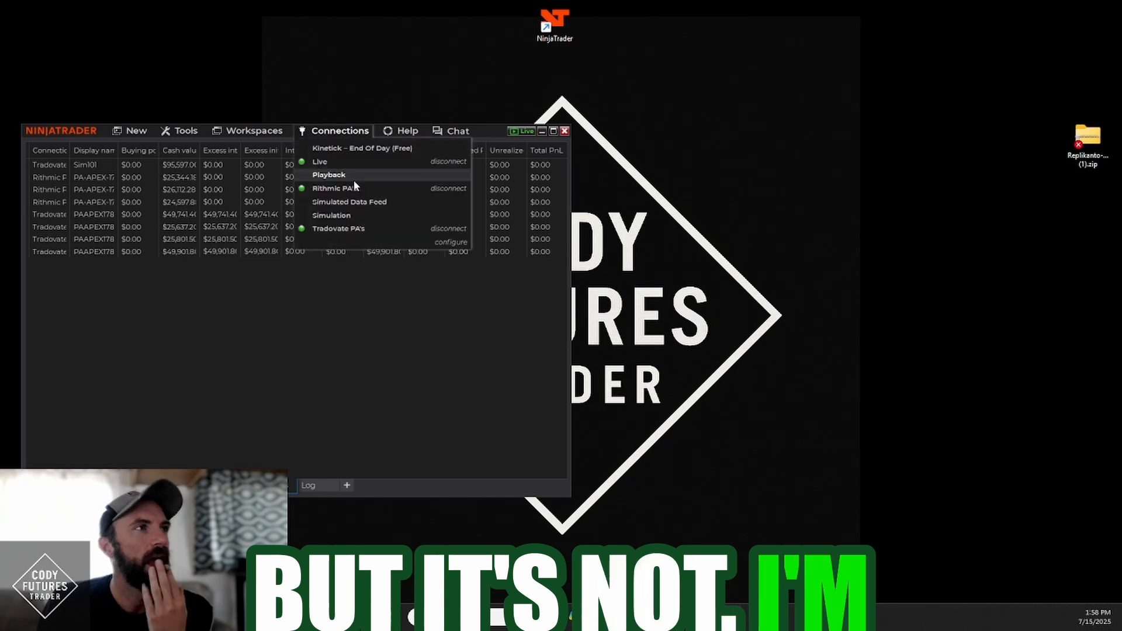
left_click(435, 188)
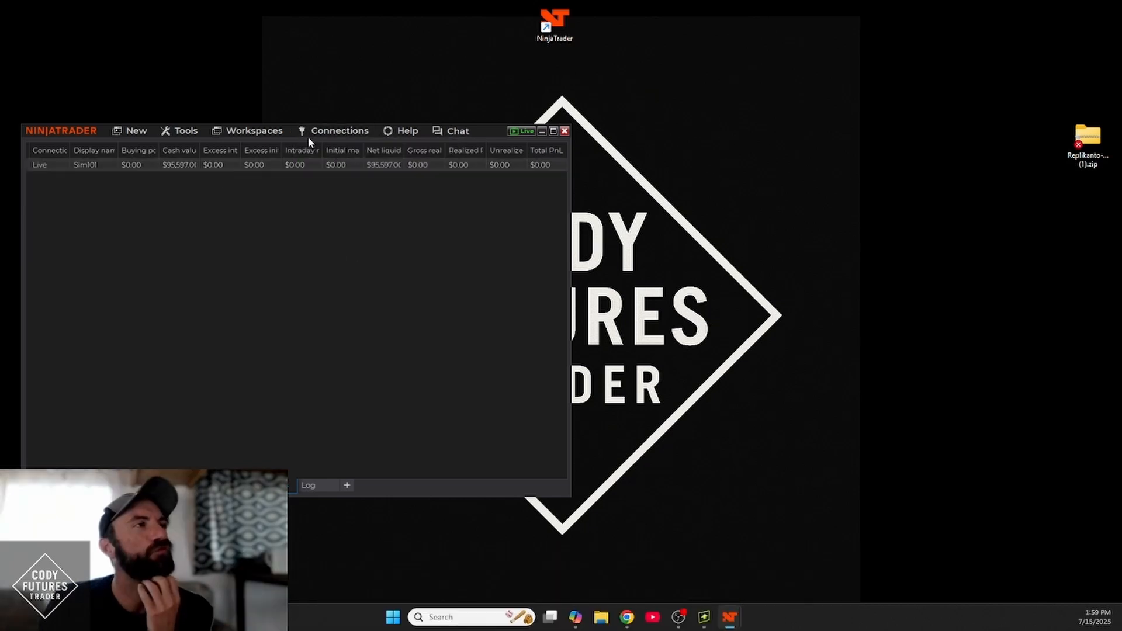
left_click(321, 132)
left_click(451, 242)
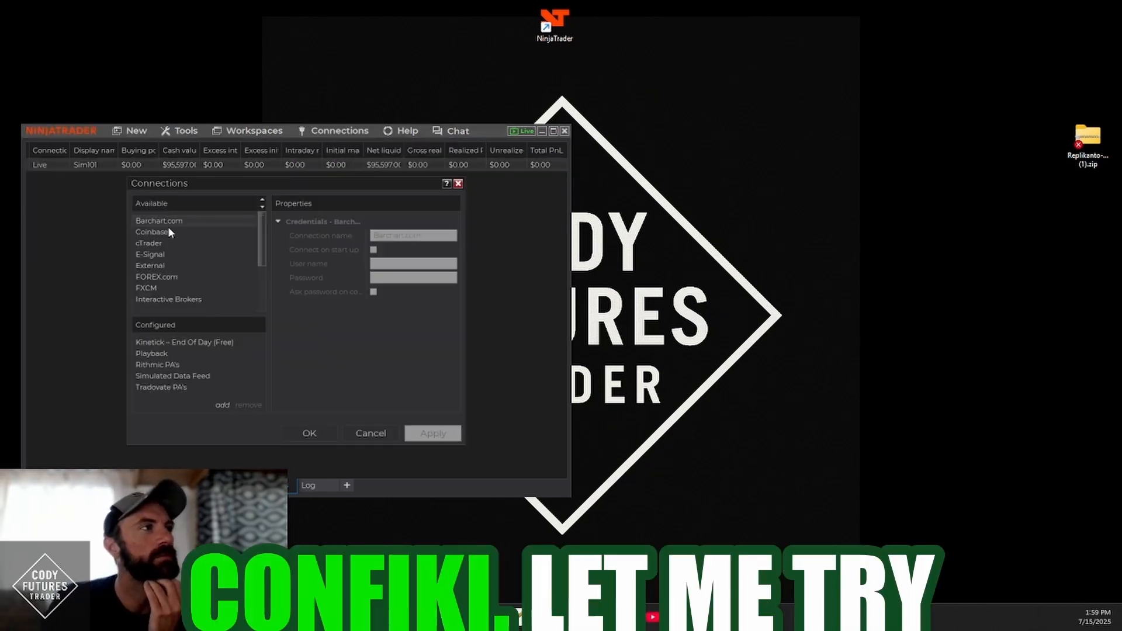
scroll(187, 276, "down", 3)
left_click(161, 363)
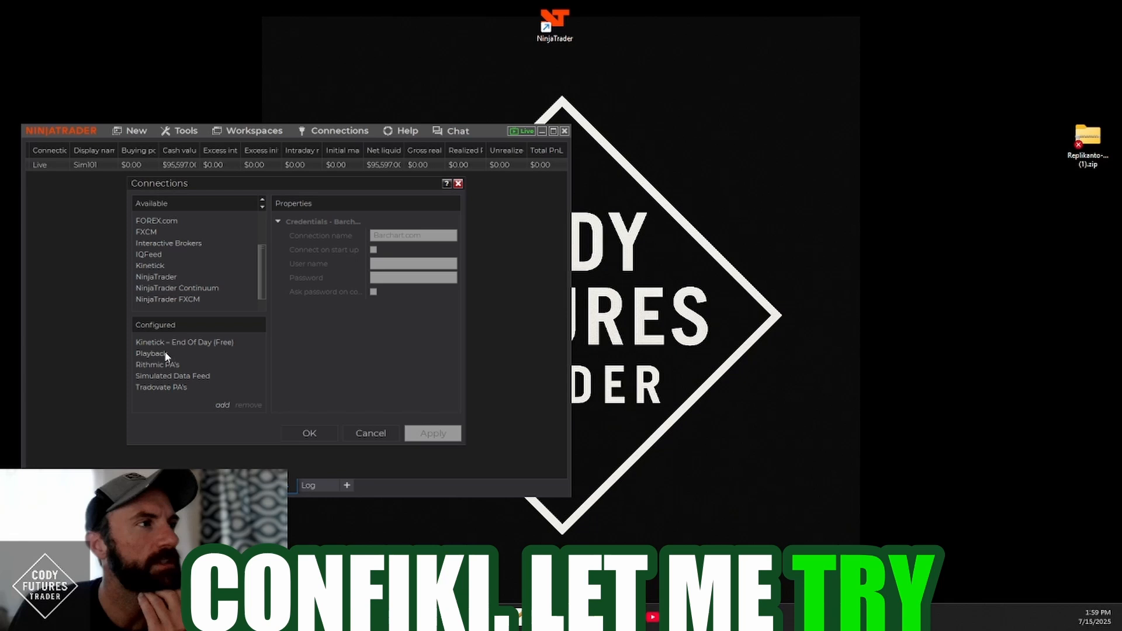
left_click(171, 387)
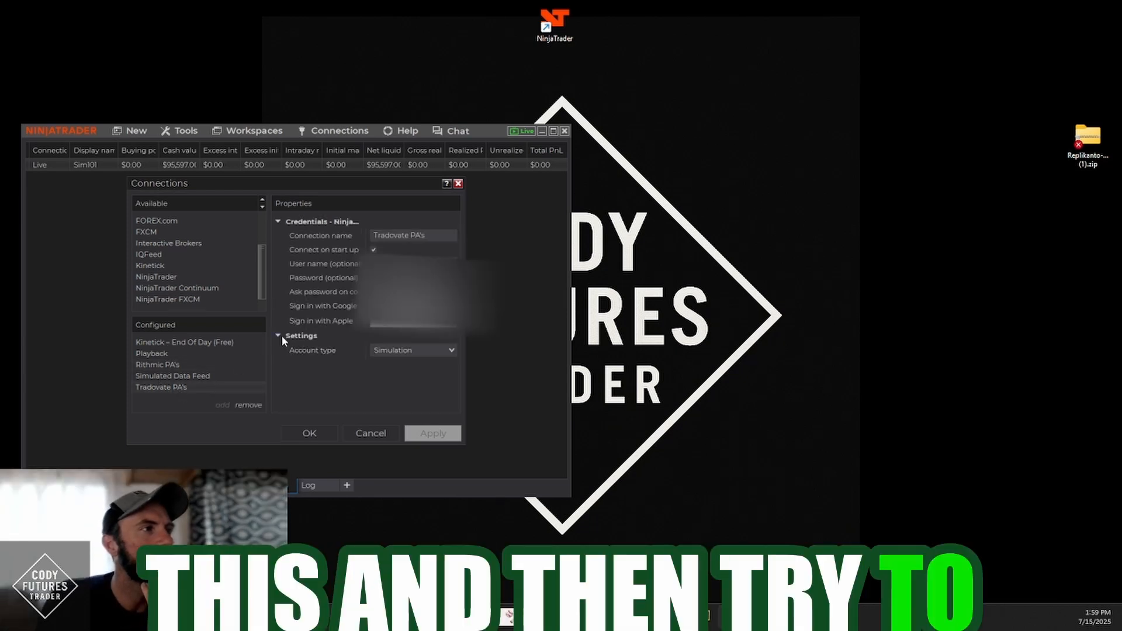
left_click(163, 364)
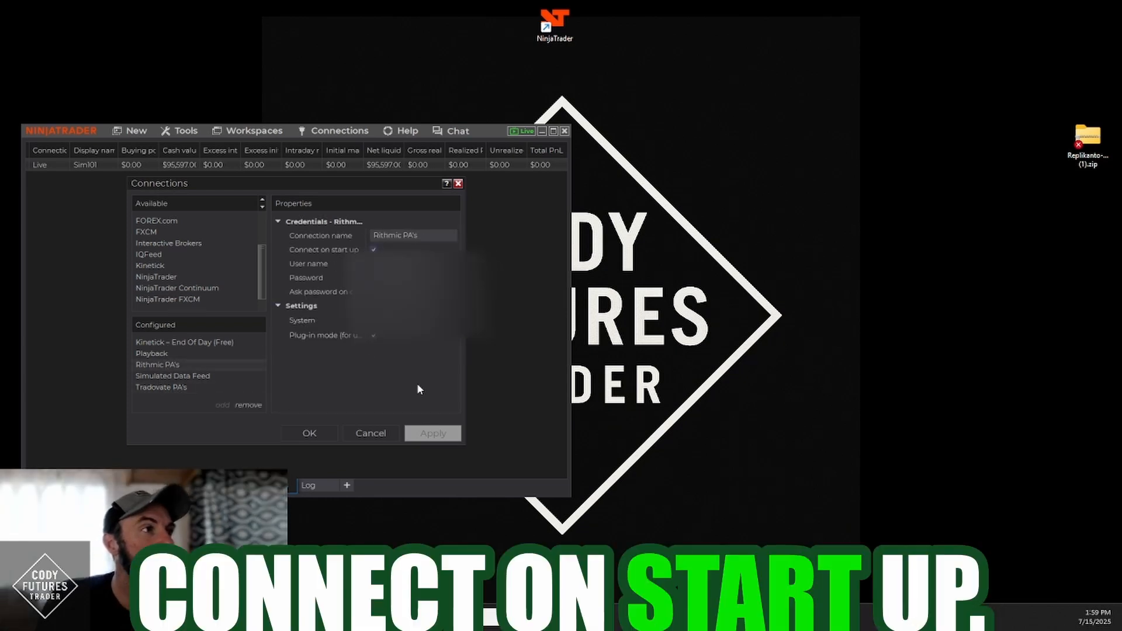
left_click(310, 434)
Check the Multi-provider option in the general settings.
left_click(179, 131)
left_click(200, 335)
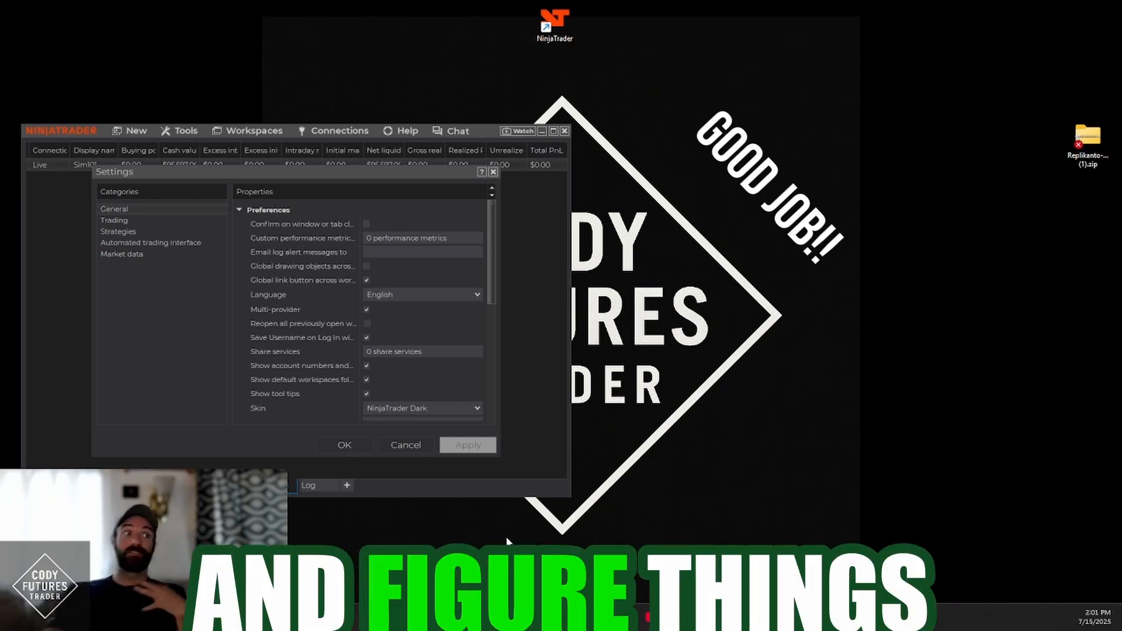
left_click(344, 446)
Connect both Rithmic PA's and Tradovate PA's alongside the Live connection.
left_click(341, 131)
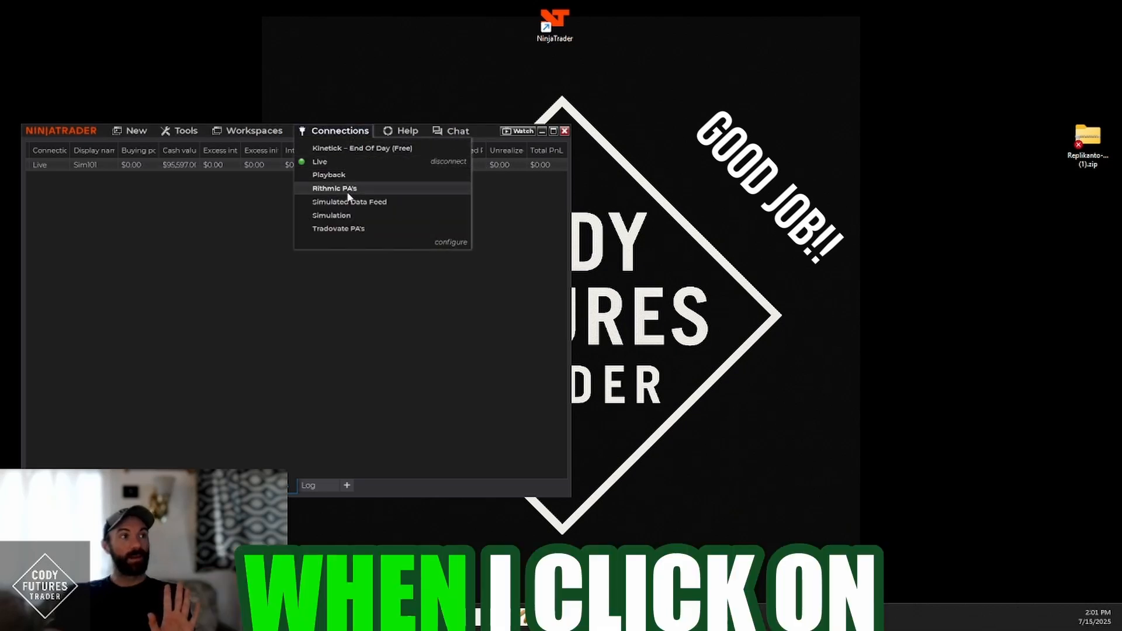
left_click(348, 192)
left_click(349, 132)
left_click(335, 229)
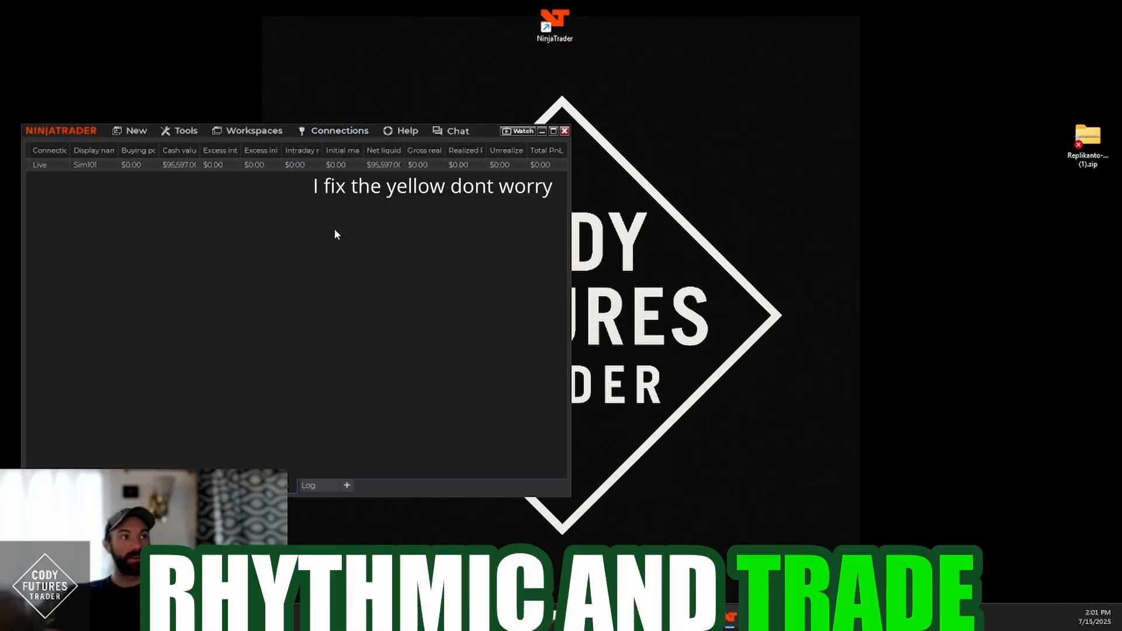